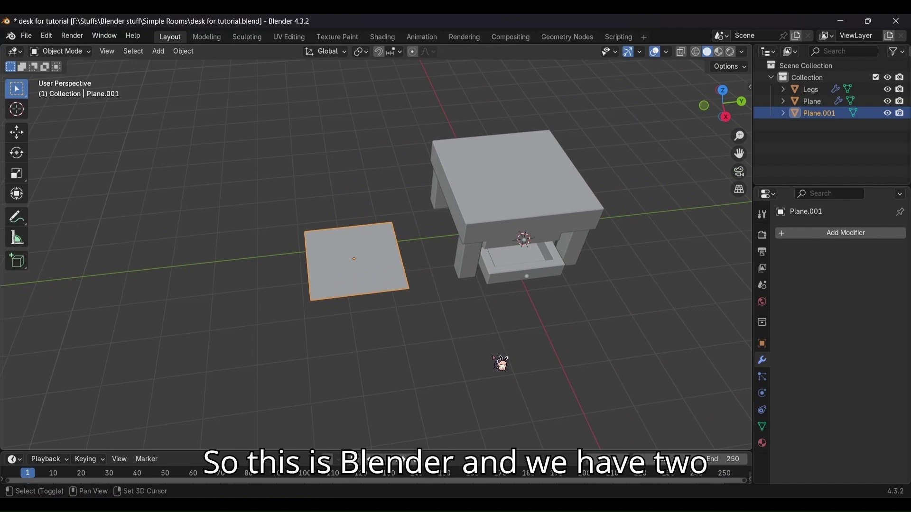
Examine the finished example desk from several angles, including its drawers and legs, and the separate plane beside it
{"action": "middle_click_drag", "start_coordinate": [494, 358], "coordinate": [506, 380], "text": "shift"}
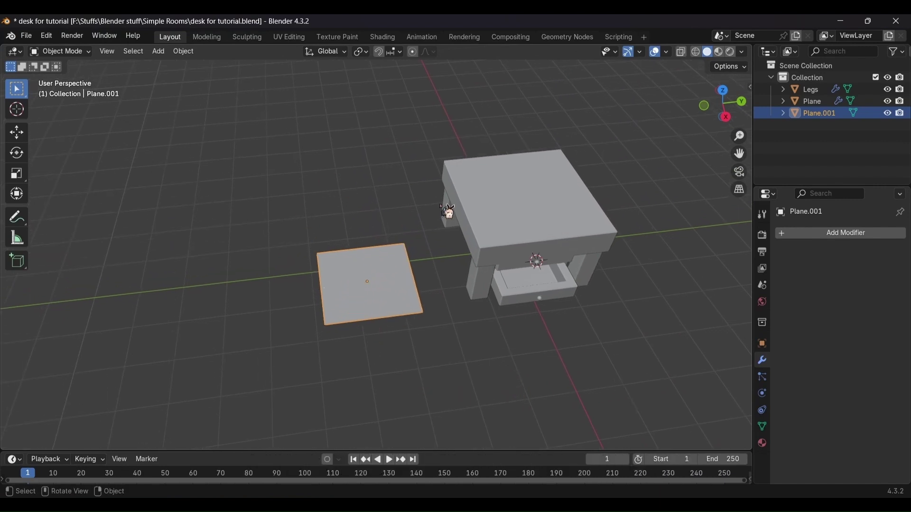
{"action": "scroll", "coordinate": [627, 300], "scroll_direction": "up", "scroll_amount": 4}
{"action": "middle_click_drag", "start_coordinate": [644, 297], "coordinate": [504, 263], "text": "shift"}
{"action": "scroll", "coordinate": [451, 183], "scroll_direction": "up", "scroll_amount": 1}
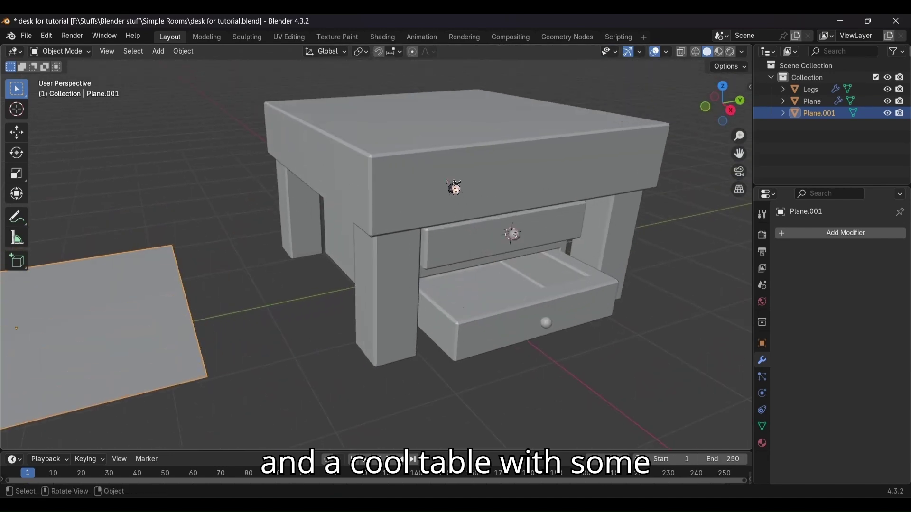
{"action": "middle_click_drag", "start_coordinate": [596, 297], "coordinate": [582, 270]}
{"action": "scroll", "coordinate": [474, 220], "scroll_direction": "up", "scroll_amount": 1}
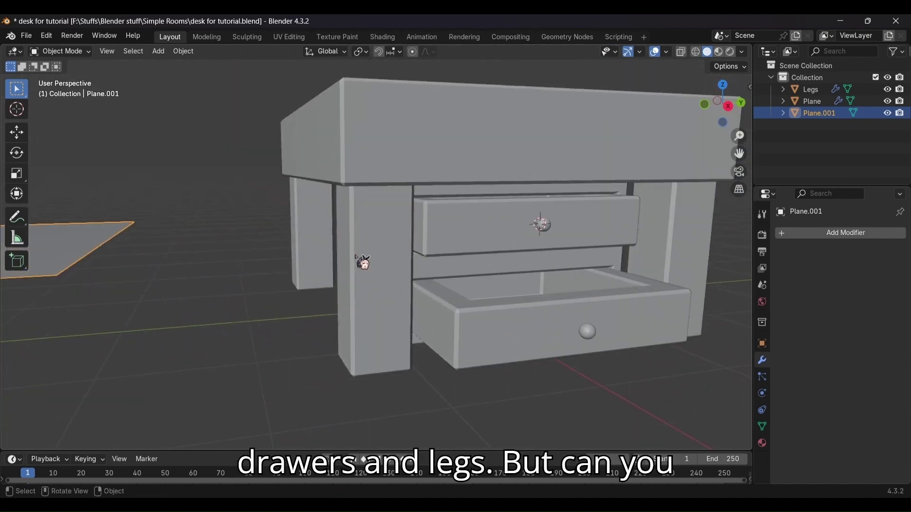
{"action": "scroll", "coordinate": [324, 244], "scroll_direction": "down", "scroll_amount": 4}
{"action": "middle_click_drag", "start_coordinate": [323, 244], "coordinate": [427, 300]}
{"action": "scroll", "coordinate": [427, 300], "scroll_direction": "down", "scroll_amount": 2}
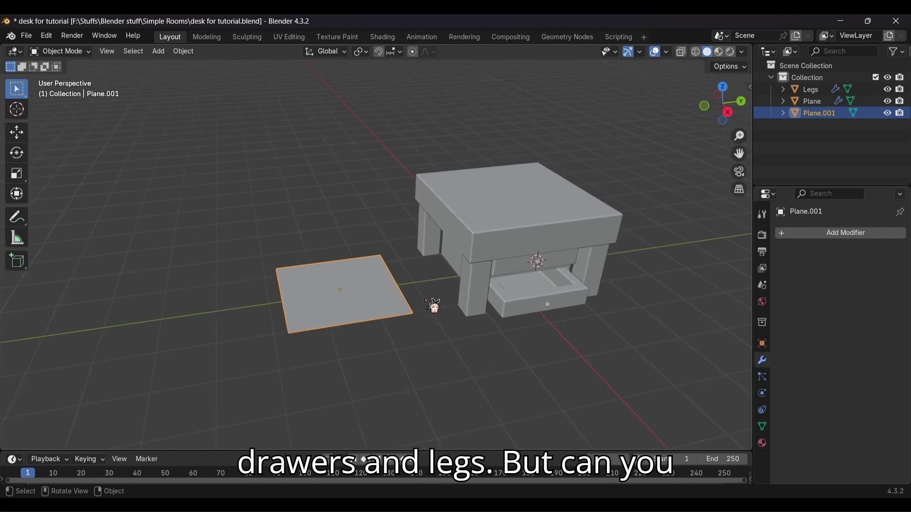
{"action": "middle_click_drag", "start_coordinate": [427, 367], "coordinate": [416, 373]}
{"action": "scroll", "coordinate": [416, 372], "scroll_direction": "up", "scroll_amount": 1}
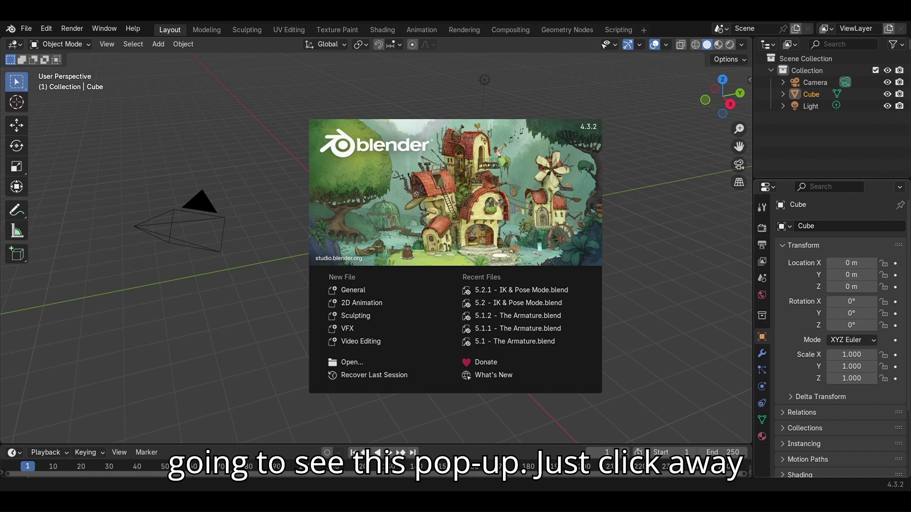
Dismiss the splash screen and select the default cube
{"action": "key", "text": "Escape"}
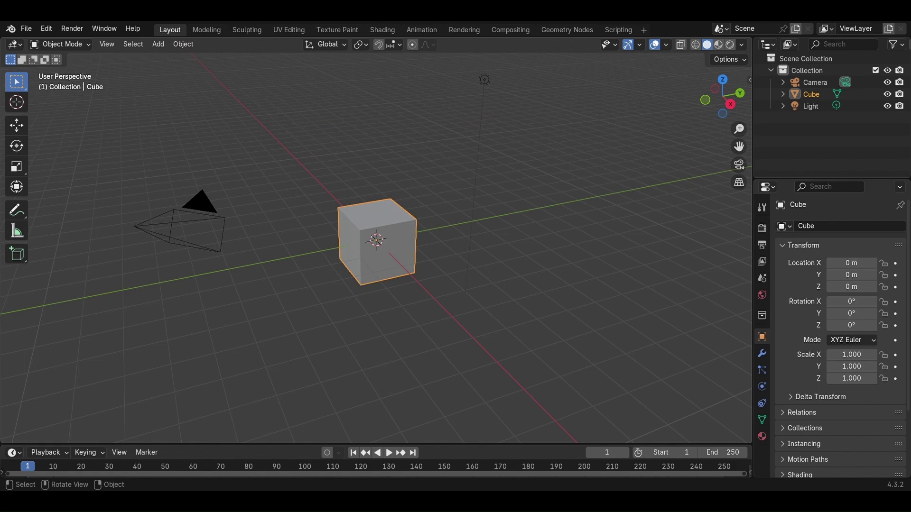
{"action": "left_click", "coordinate": [377, 241]}
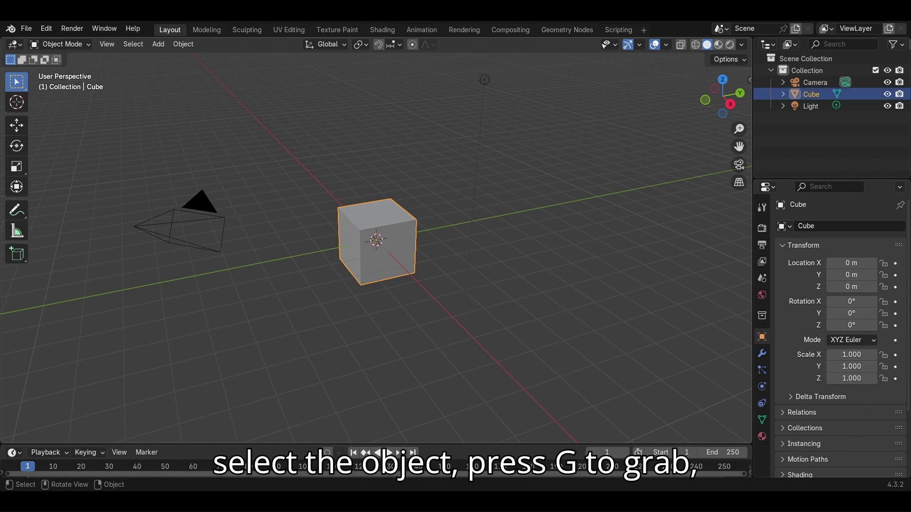
Try out the move, scale and rotate transforms on the default cube, cancelling each one
{"action": "key", "text": "g"}
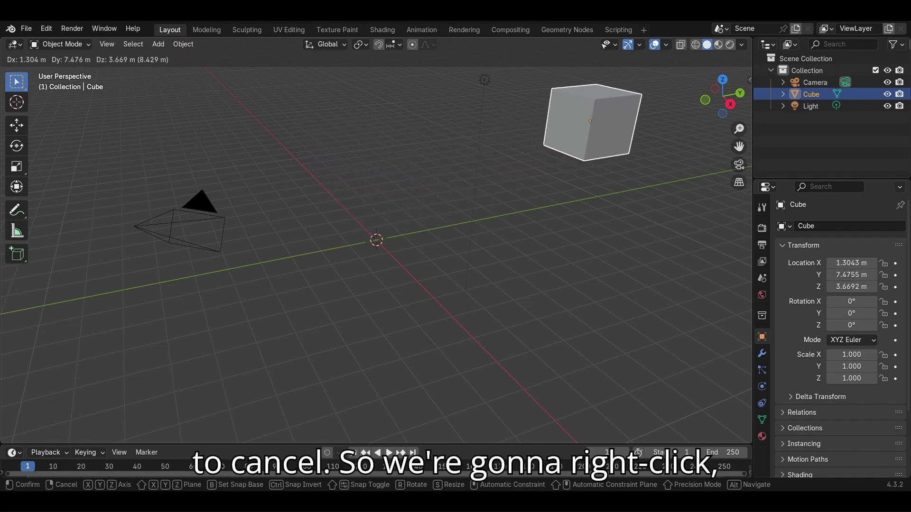
{"action": "right_click", "coordinate": [591, 122]}
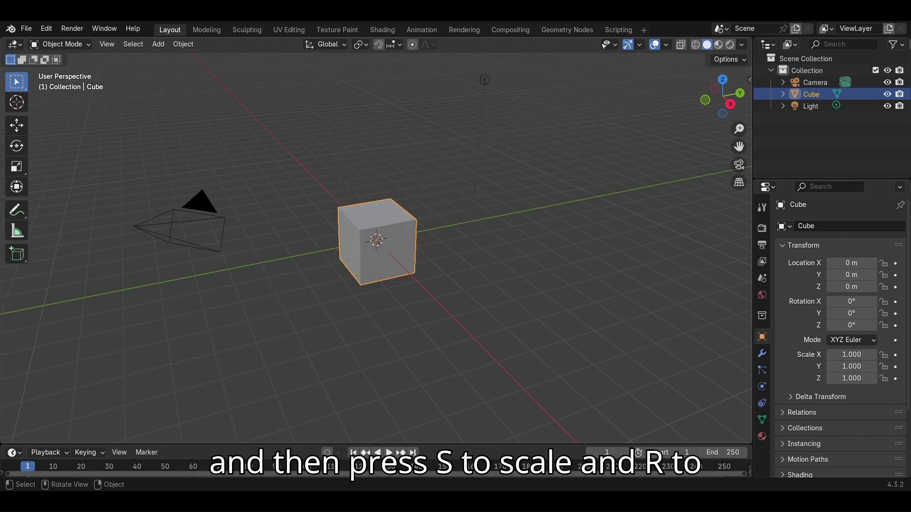
{"action": "key", "text": "s"}
{"action": "key", "text": "Escape"}
{"action": "key", "text": "r"}
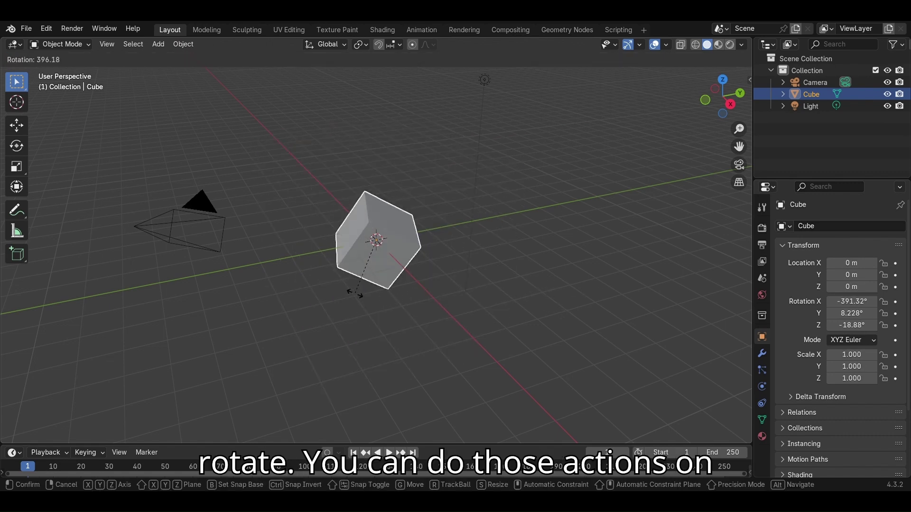
{"action": "key", "text": "Escape"}
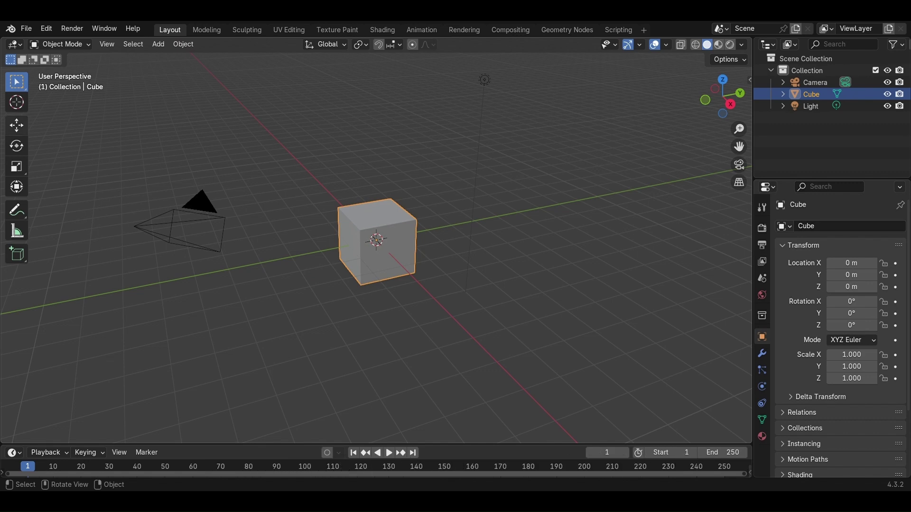
Try the Move, Rotate, Scale and Transform tools on the cube and return to the Select Box tool
{"action": "left_click", "coordinate": [16, 125]}
{"action": "left_click", "coordinate": [16, 146]}
{"action": "left_click", "coordinate": [16, 166]}
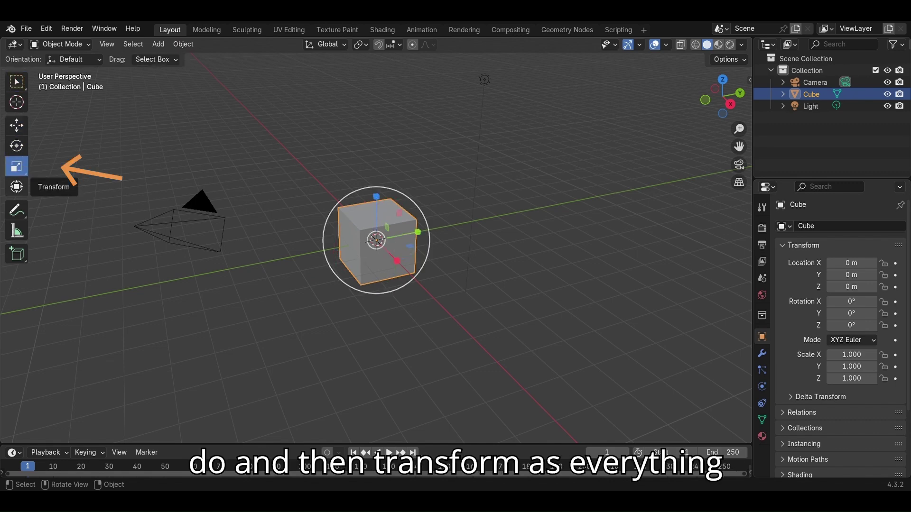
{"action": "left_click", "coordinate": [17, 187]}
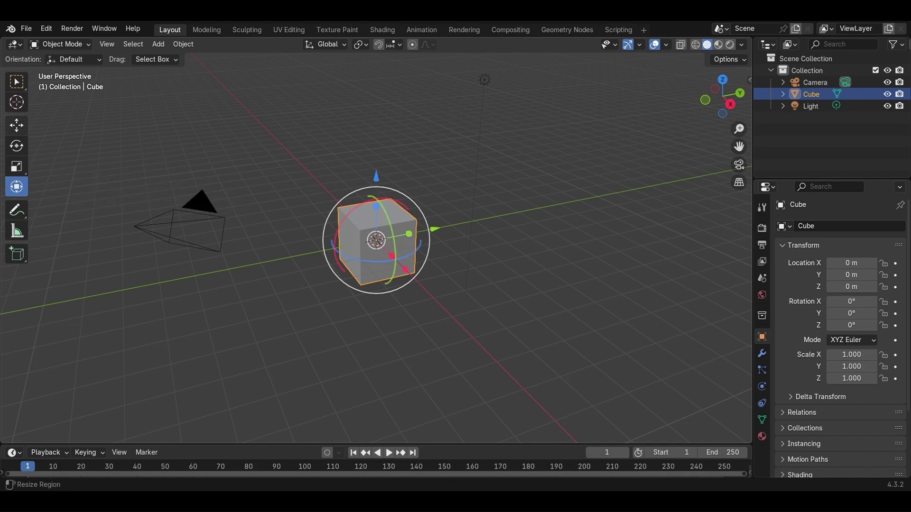
{"action": "left_click", "coordinate": [17, 82]}
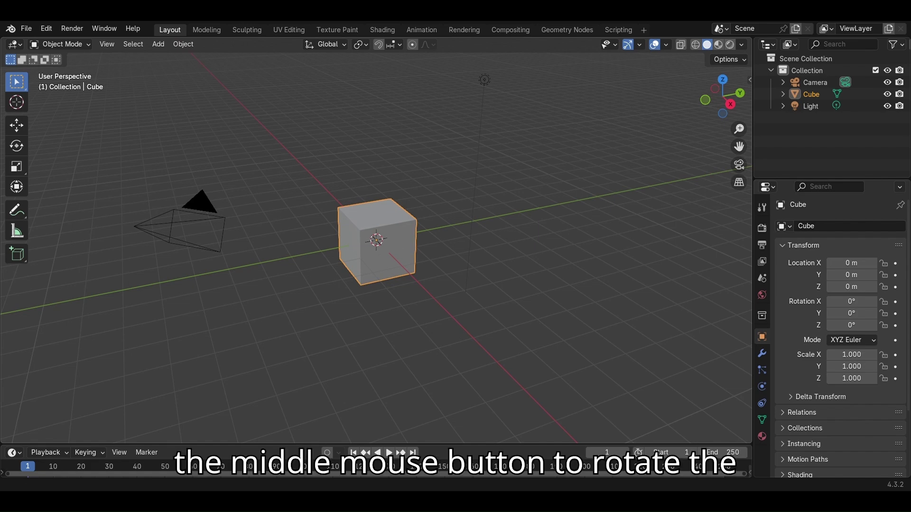
Examine the default cube from different angles and distances in the 3D viewport
{"action": "middle_click_drag", "start_coordinate": [380, 246], "coordinate": [355, 212]}
{"action": "scroll", "coordinate": [375, 249], "scroll_direction": "down", "scroll_amount": 2}
{"action": "key", "text": "shift"}
{"action": "scroll", "coordinate": [354, 212], "scroll_direction": "up", "scroll_amount": 6}
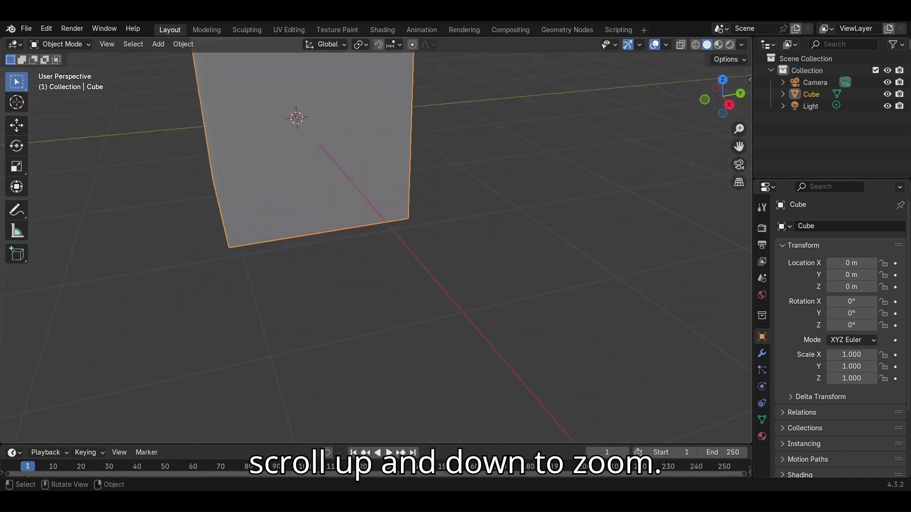
{"action": "scroll", "coordinate": [361, 216], "scroll_direction": "down", "scroll_amount": 6}
{"action": "scroll", "coordinate": [361, 216], "scroll_direction": "up", "scroll_amount": 5}
{"action": "scroll", "coordinate": [360, 216], "scroll_direction": "down", "scroll_amount": 5}
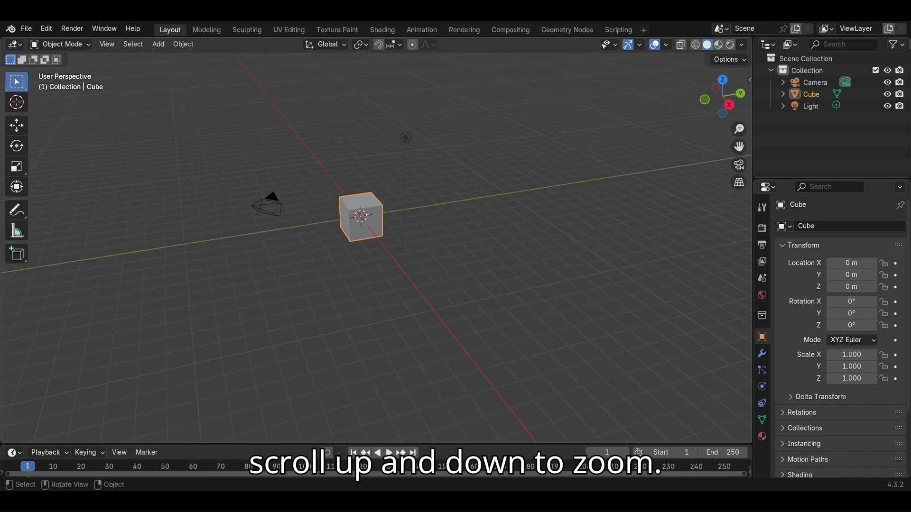
{"action": "scroll", "coordinate": [360, 216], "scroll_direction": "up", "scroll_amount": 1}
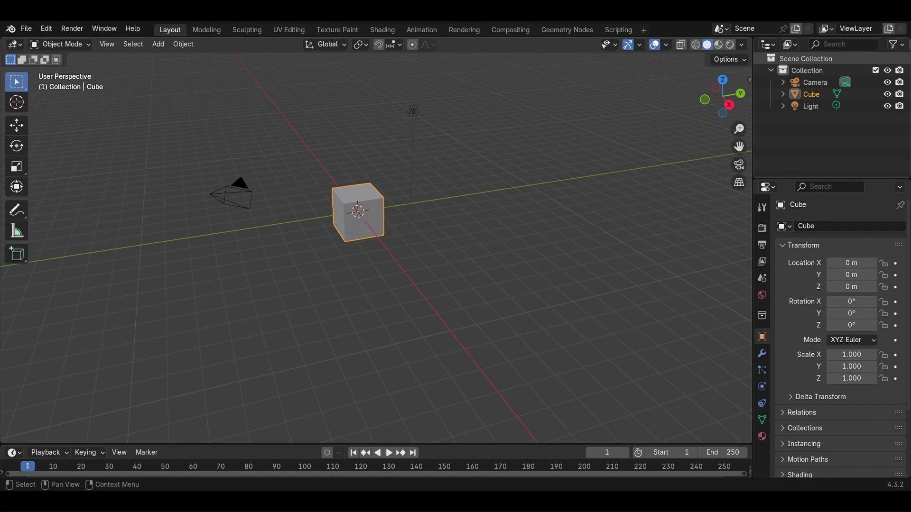
{"action": "scroll", "coordinate": [360, 216], "scroll_direction": "up", "scroll_amount": 2}
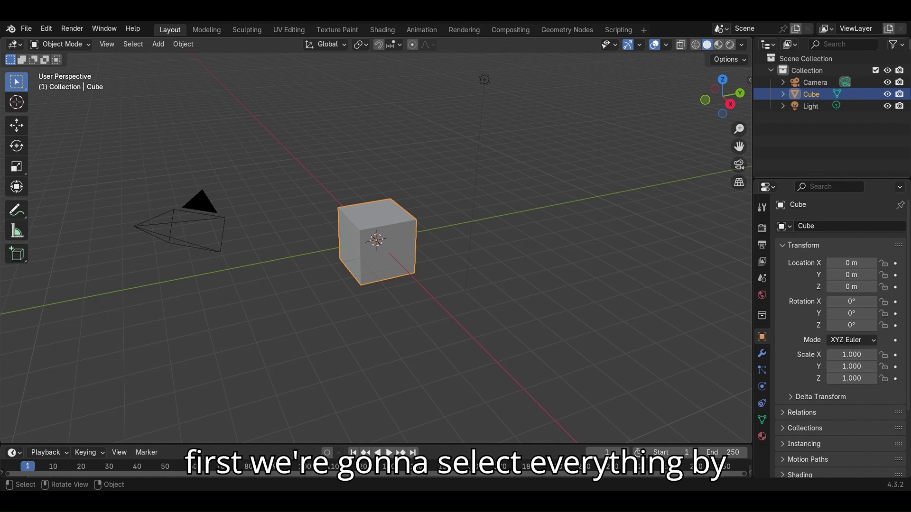
Delete all the default objects from the scene: the camera, cube and light
{"action": "key", "text": "a"}
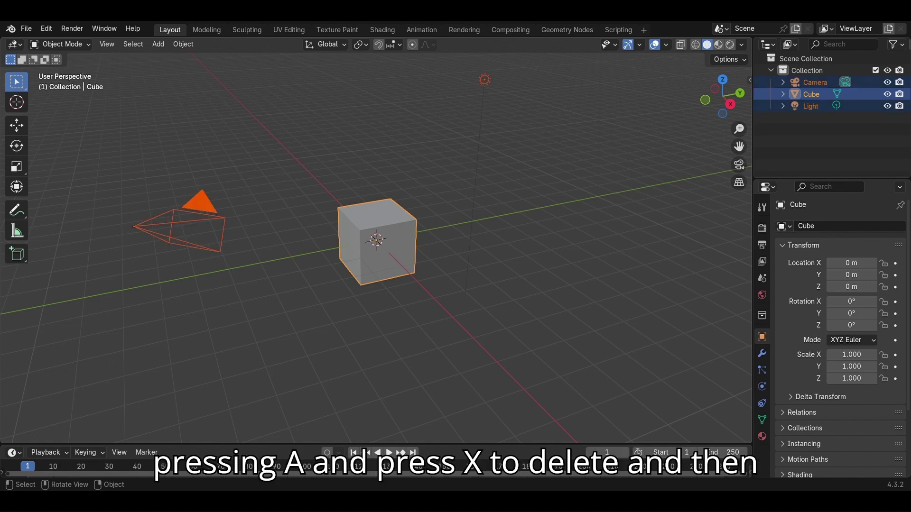
{"action": "key", "text": "x"}
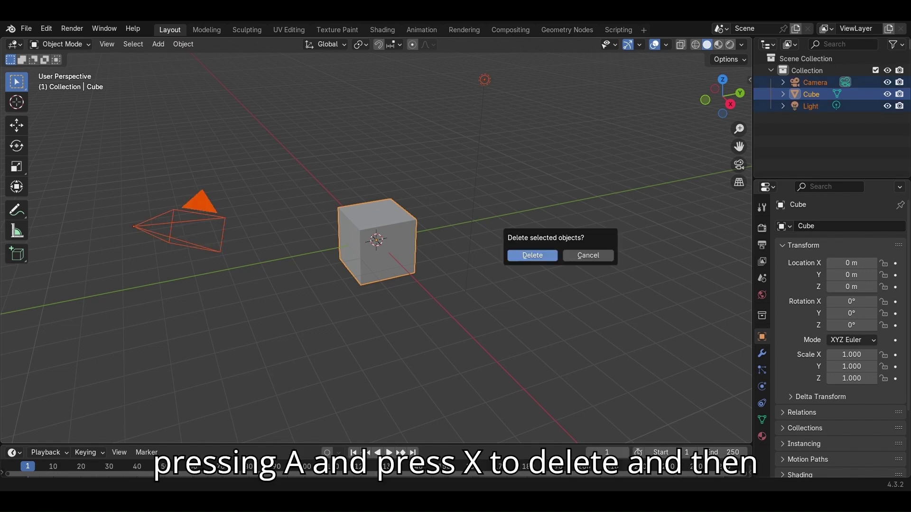
{"action": "left_click", "coordinate": [532, 255]}
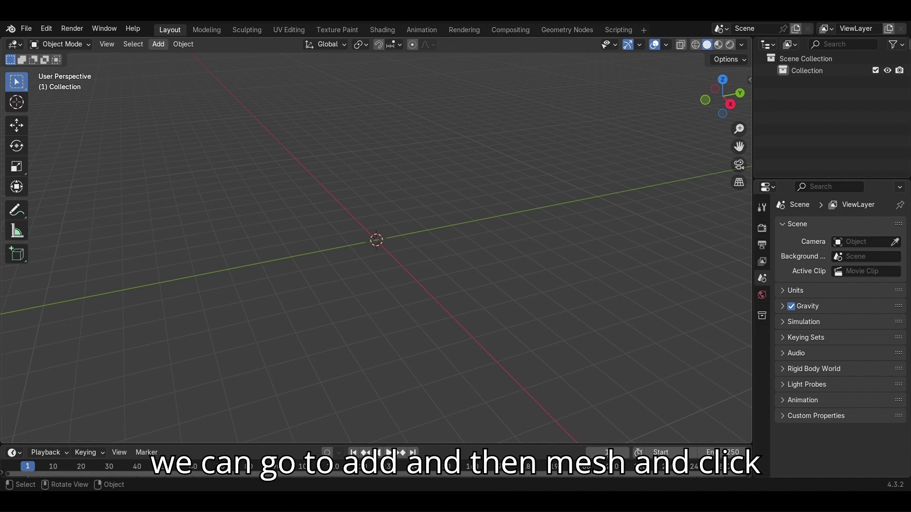
Add a plane mesh at the world origin as the starting shape for the table
{"action": "left_click", "coordinate": [158, 44]}
{"action": "mouse_move", "coordinate": [175, 58]}
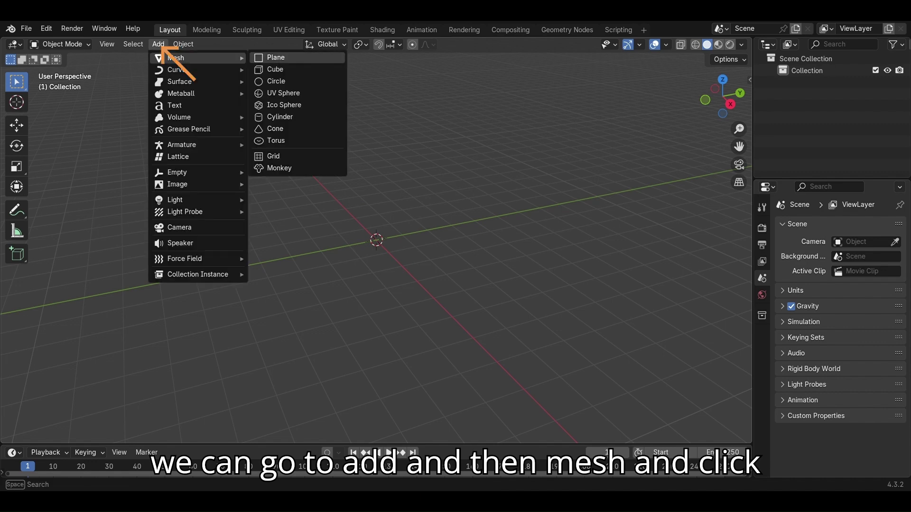
{"action": "left_click", "coordinate": [285, 58]}
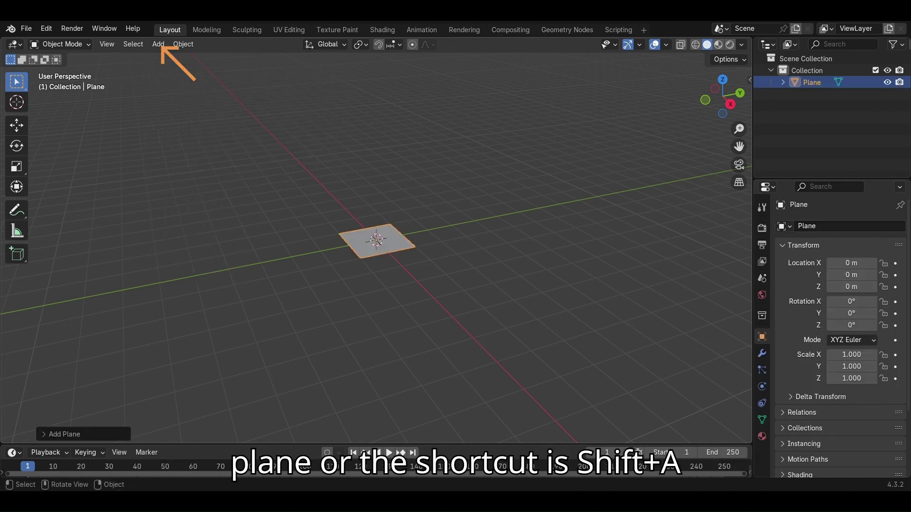
{"action": "scroll", "coordinate": [376, 241], "scroll_direction": "up", "scroll_amount": 6}
{"action": "mouse_move", "coordinate": [377, 241]}
{"action": "middle_mouse_down", "text": "shift"}
{"action": "mouse_move", "coordinate": [369, 285]}
{"action": "mouse_move", "coordinate": [366, 252]}
{"action": "middle_mouse_up", "text": "shift"}
{"action": "scroll", "coordinate": [366, 252], "scroll_direction": "up", "scroll_amount": 2}
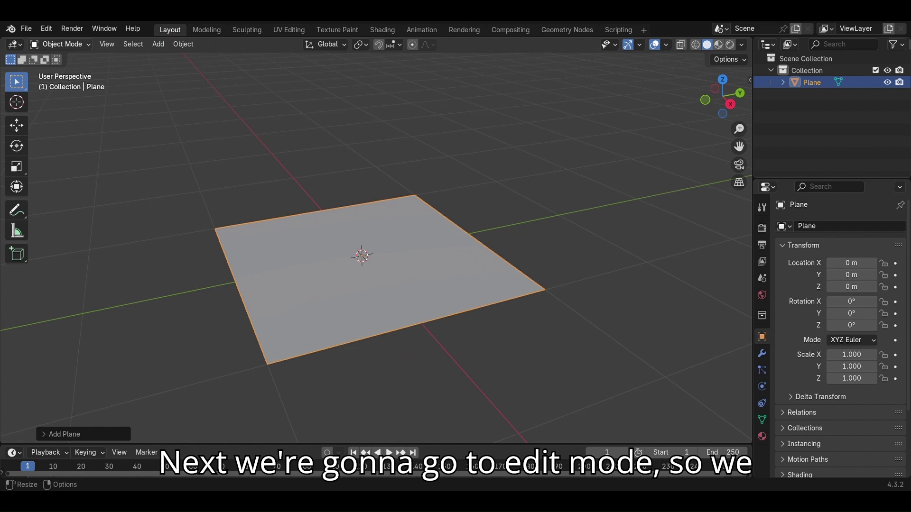
Enter Edit Mode on the plane and extrude its face upward a little over 0.6 m to form the table's base block
{"action": "left_click", "coordinate": [60, 44]}
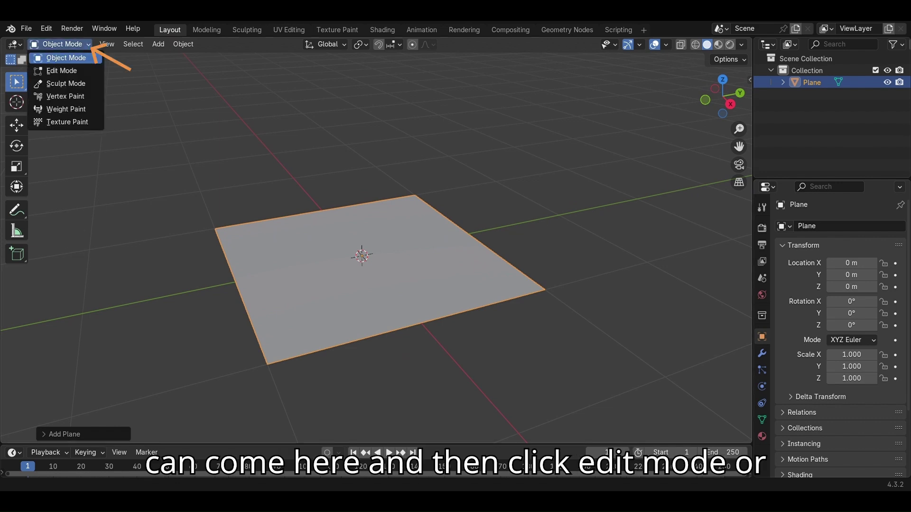
{"action": "left_click", "coordinate": [62, 70]}
{"action": "key", "text": "Tab"}
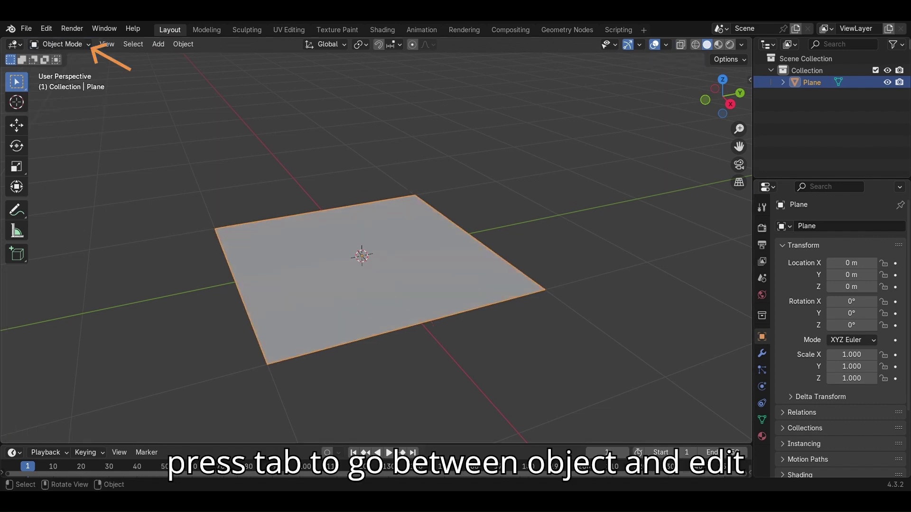
{"action": "key", "text": "Tab"}
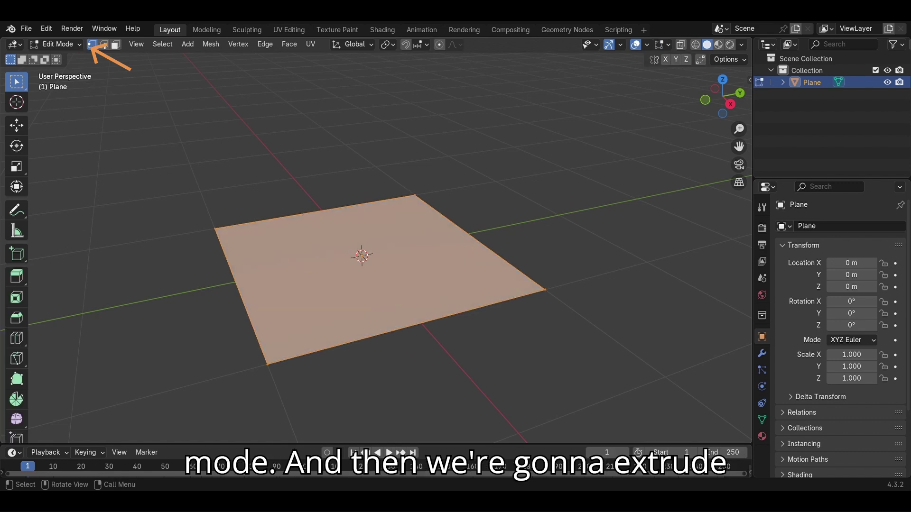
{"action": "scroll", "coordinate": [376, 248], "scroll_direction": "down", "scroll_amount": 1}
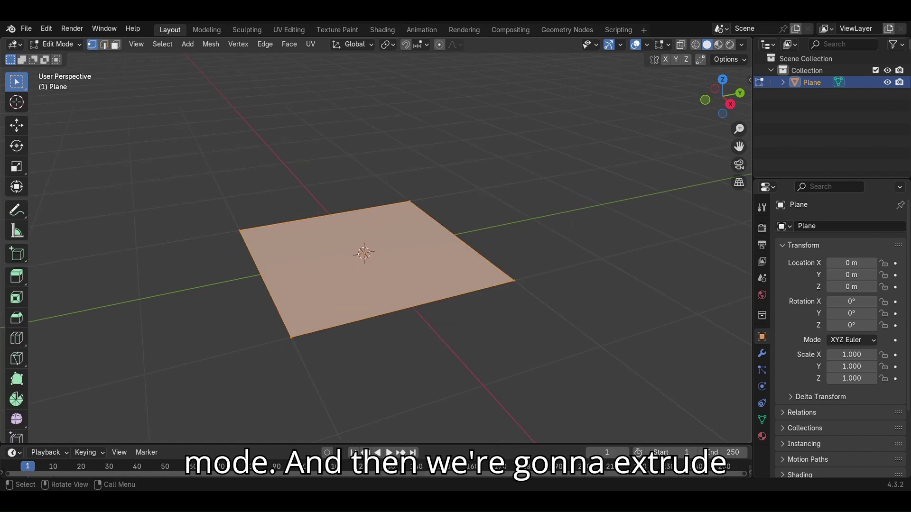
{"action": "middle_click_drag", "start_coordinate": [317, 213], "coordinate": [311, 202]}
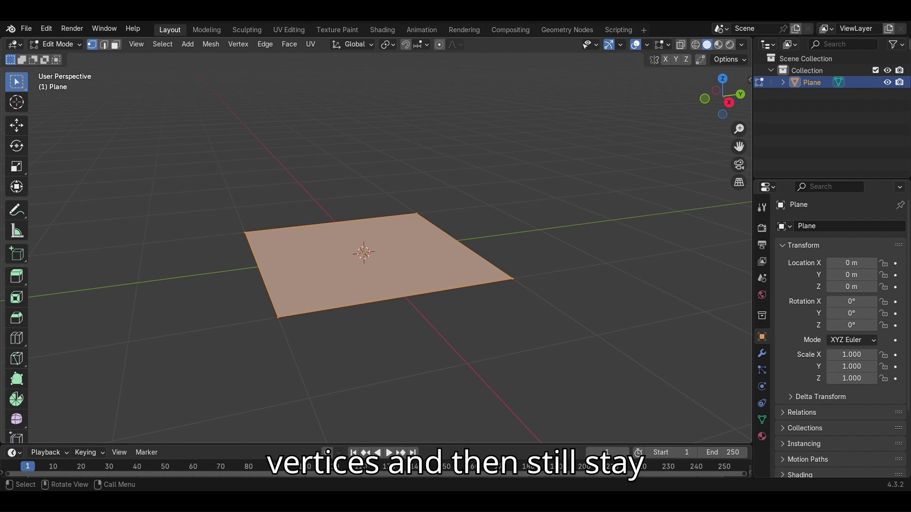
{"action": "key", "text": "e"}
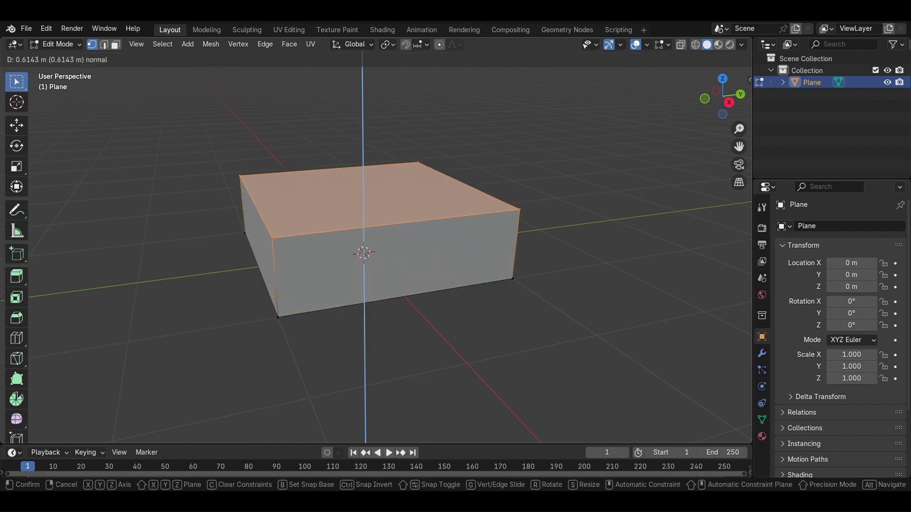
{"action": "key", "text": "Return"}
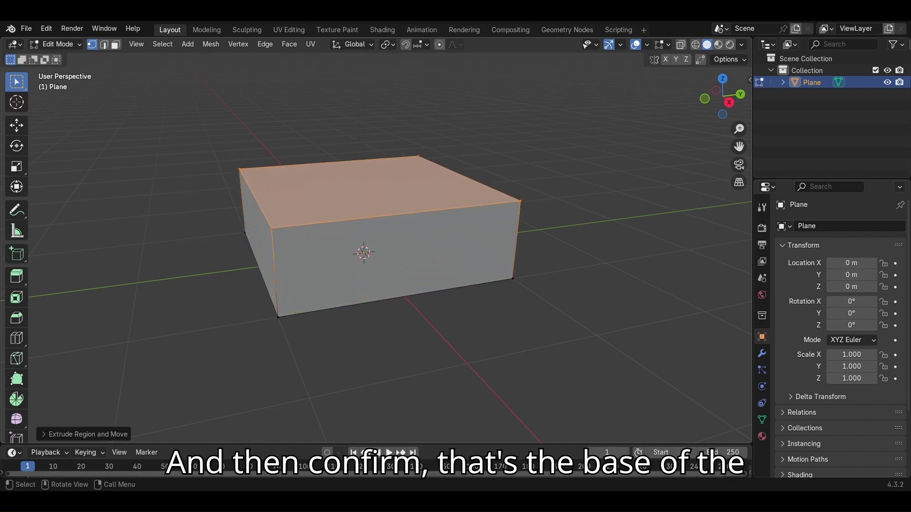
Extrude the block's top face in place and scale it outward evenly to form an overhanging tabletop outline
{"action": "middle_click_drag", "start_coordinate": [363, 252], "coordinate": [370, 298], "text": "shift"}
{"action": "scroll", "coordinate": [362, 275], "scroll_direction": "up", "scroll_amount": 1}
{"action": "scroll", "coordinate": [362, 275], "scroll_direction": "down", "scroll_amount": 3}
{"action": "scroll", "coordinate": [370, 299], "scroll_direction": "up", "scroll_amount": 1}
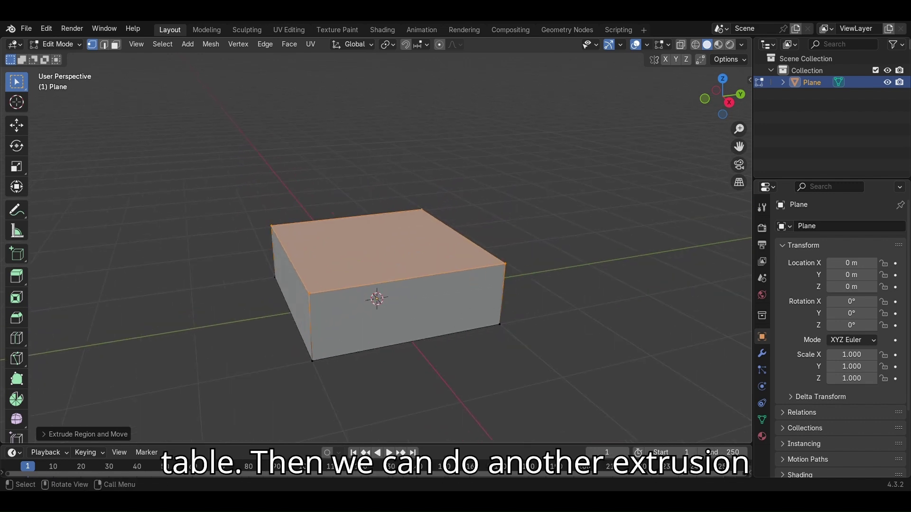
{"action": "key", "text": "e"}
{"action": "key", "text": "s"}
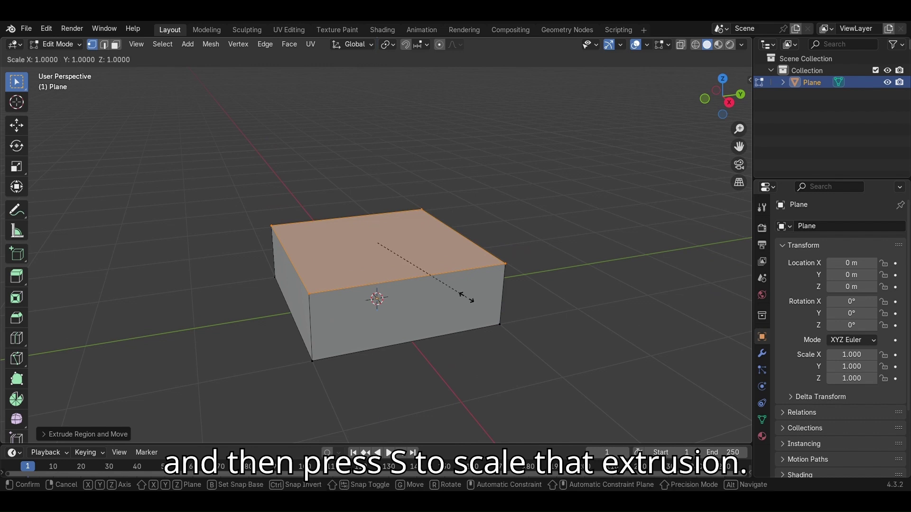
{"action": "left_click", "coordinate": [529, 286]}
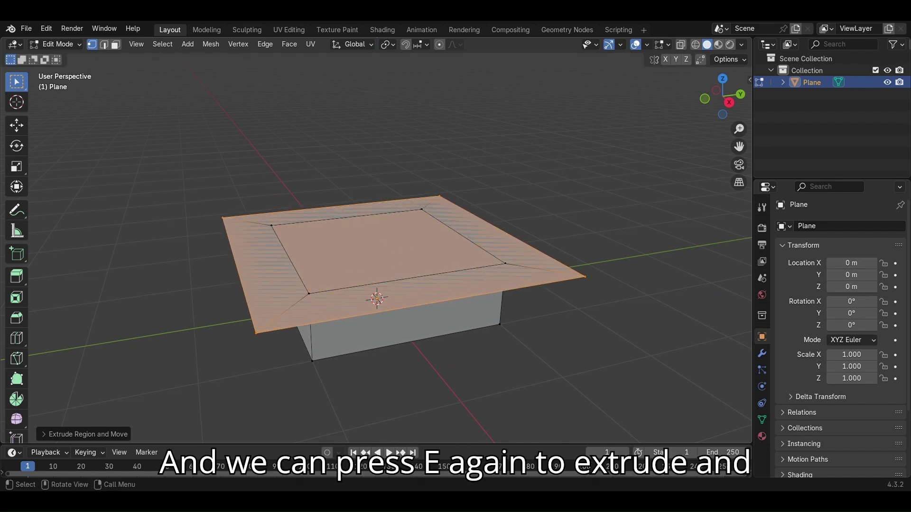
Extrude the overhanging top face upward about 0.51 m to give the tabletop its thickness, and clear the selection
{"action": "key", "text": "e"}
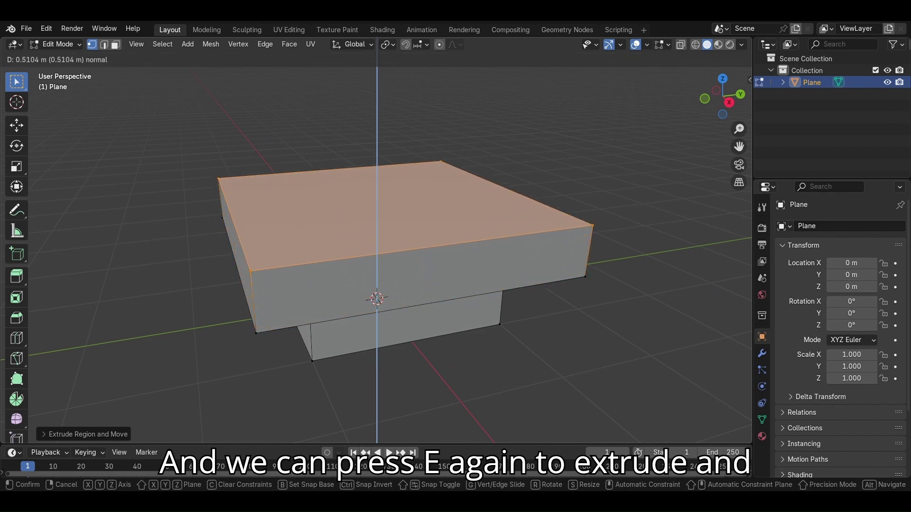
{"action": "left_click", "coordinate": [530, 232]}
{"action": "scroll", "coordinate": [530, 232], "scroll_direction": "down", "scroll_amount": 4}
{"action": "mouse_move", "coordinate": [529, 233]}
{"action": "middle_mouse_down"}
{"action": "mouse_move", "coordinate": [528, 219]}
{"action": "mouse_move", "coordinate": [505, 201]}
{"action": "mouse_move", "coordinate": [529, 220]}
{"action": "mouse_move", "coordinate": [558, 224]}
{"action": "mouse_move", "coordinate": [518, 237]}
{"action": "middle_mouse_up"}
{"action": "scroll", "coordinate": [505, 201], "scroll_direction": "up", "scroll_amount": 3}
{"action": "scroll", "coordinate": [529, 221], "scroll_direction": "down", "scroll_amount": 2}
{"action": "scroll", "coordinate": [557, 224], "scroll_direction": "up", "scroll_amount": 1}
{"action": "scroll", "coordinate": [518, 237], "scroll_direction": "up", "scroll_amount": 1}
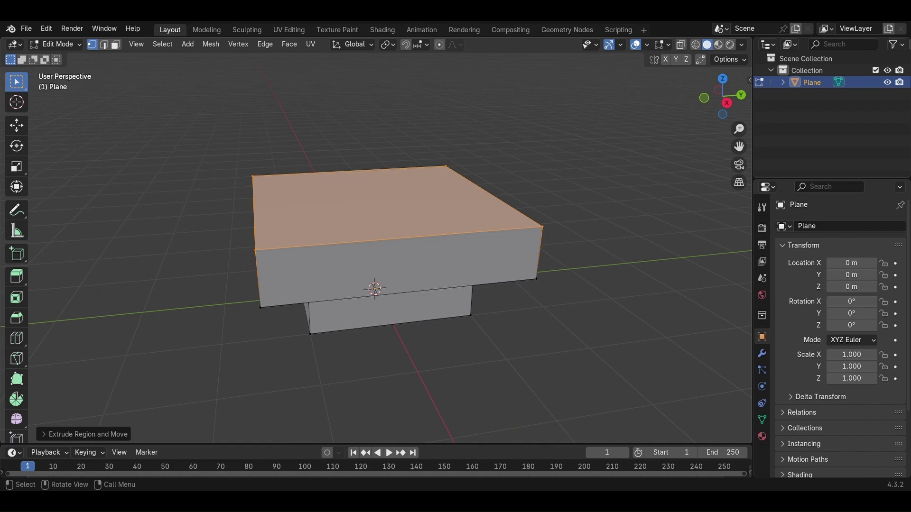
{"action": "key", "text": "alt+a"}
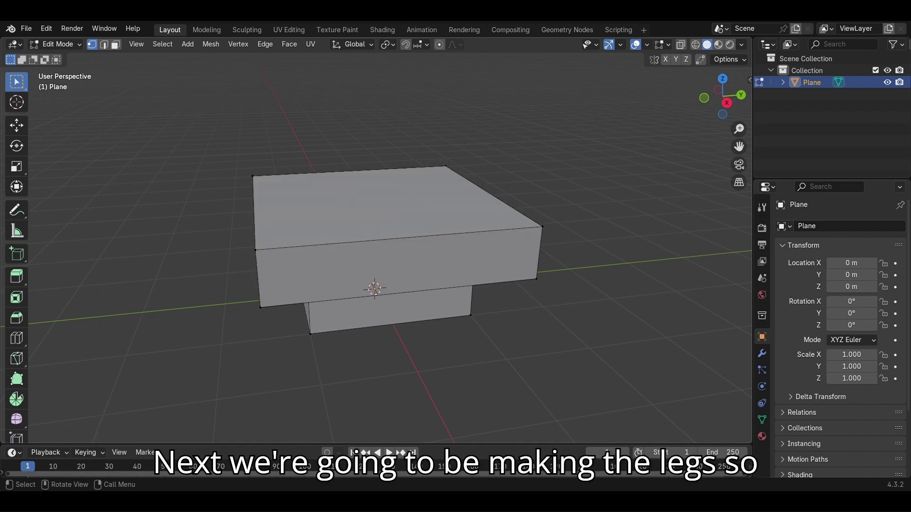
Duplicate the tabletop's upper face in place and scale the copy evenly to about 0.13 as the leg's cross-section
{"action": "middle_click_drag", "start_coordinate": [385, 247], "coordinate": [385, 280]}
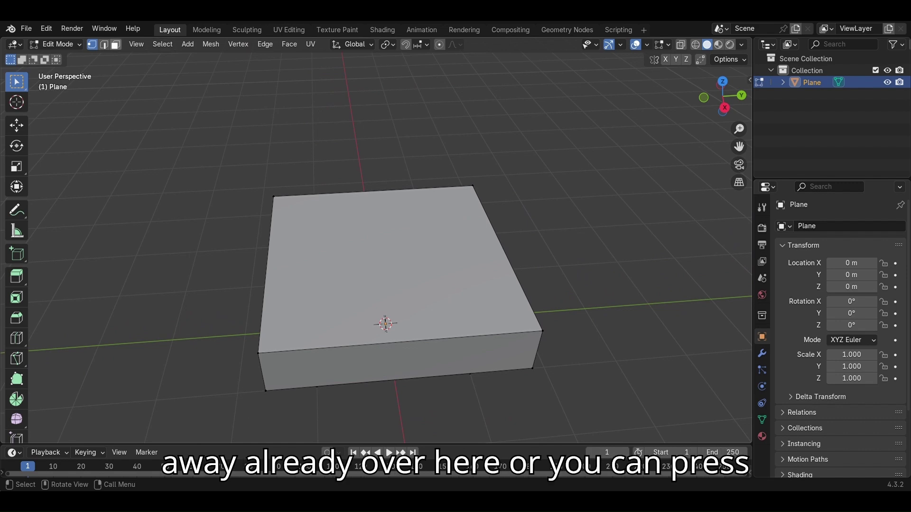
{"action": "key", "text": "3"}
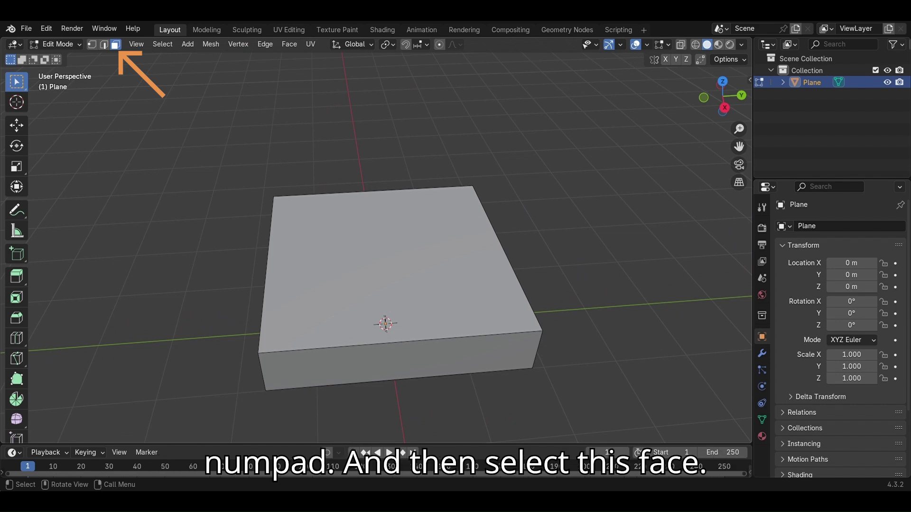
{"action": "left_click", "coordinate": [378, 268]}
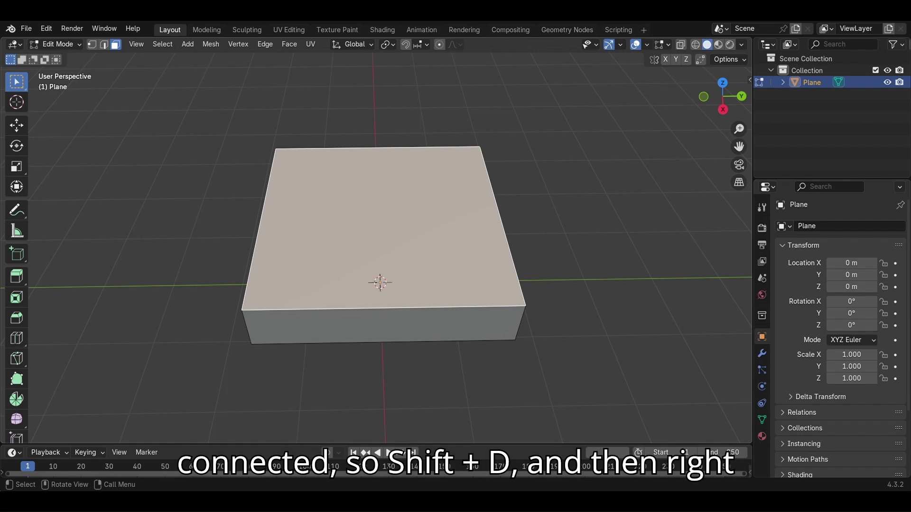
{"action": "key", "text": "shift+d"}
{"action": "right_click", "coordinate": [659, 453]}
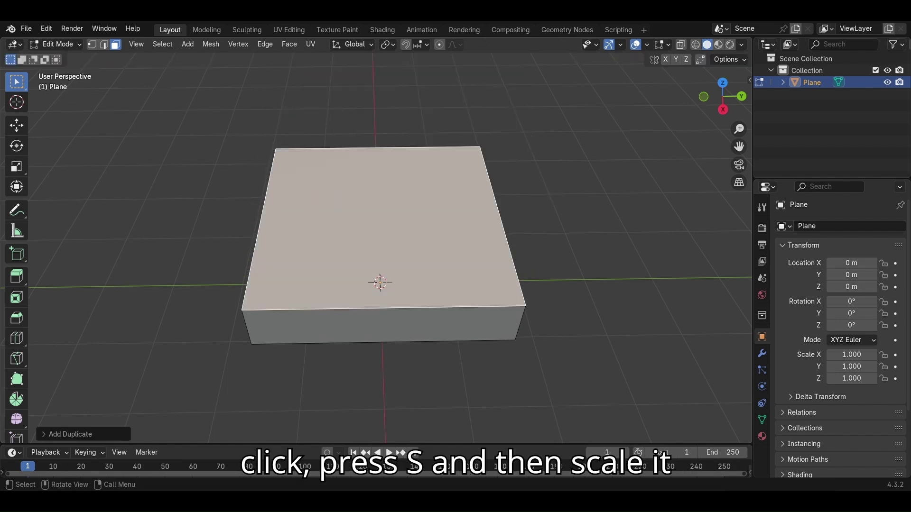
{"action": "key", "text": "s"}
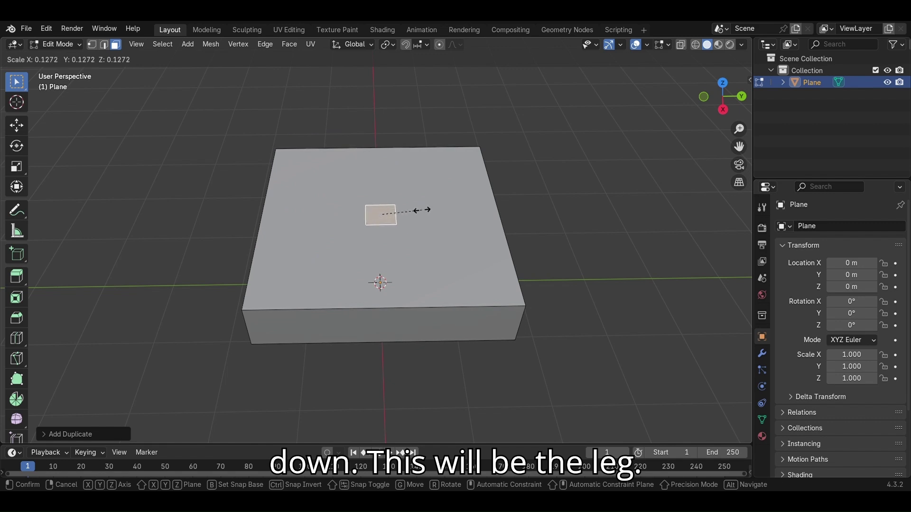
{"action": "left_click", "coordinate": [421, 212]}
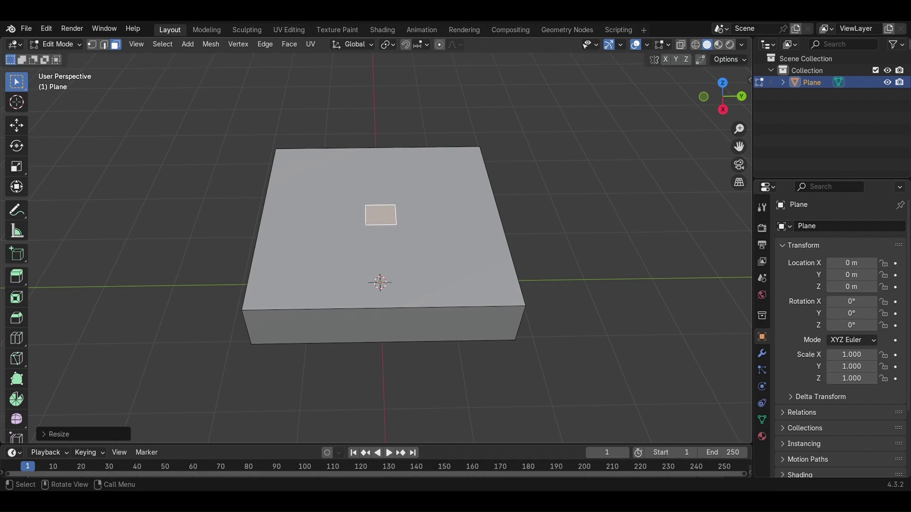
In top view, move the small square face about 1.3 m along both -X and -Y into the tabletop's corner
{"action": "key", "text": "KP_7"}
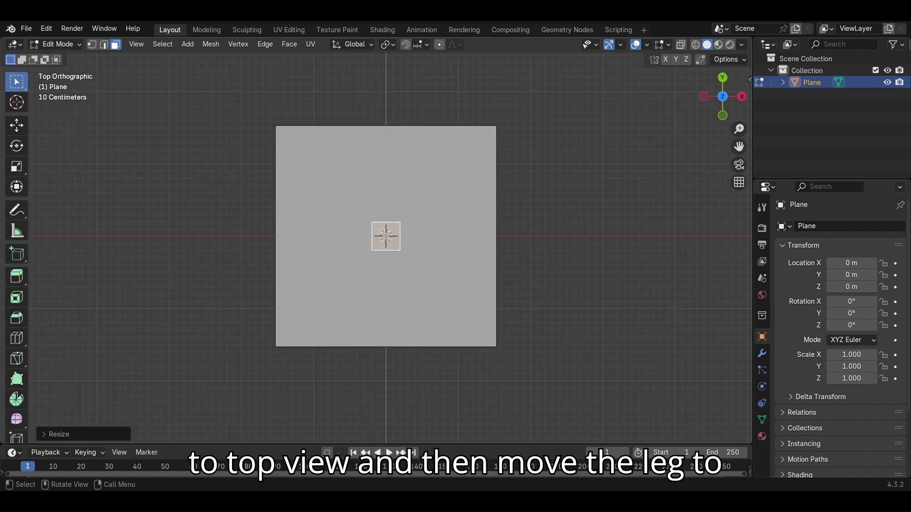
{"action": "key", "text": "g"}
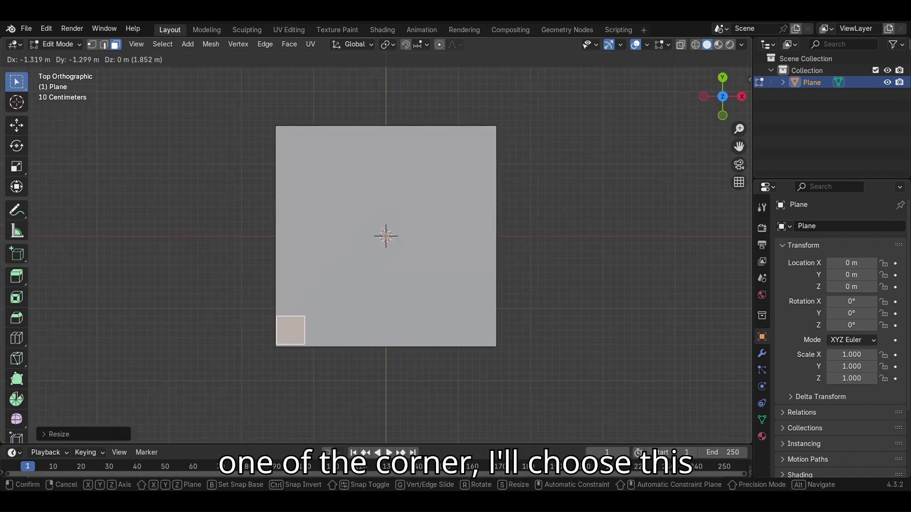
{"action": "left_click", "coordinate": [290, 331]}
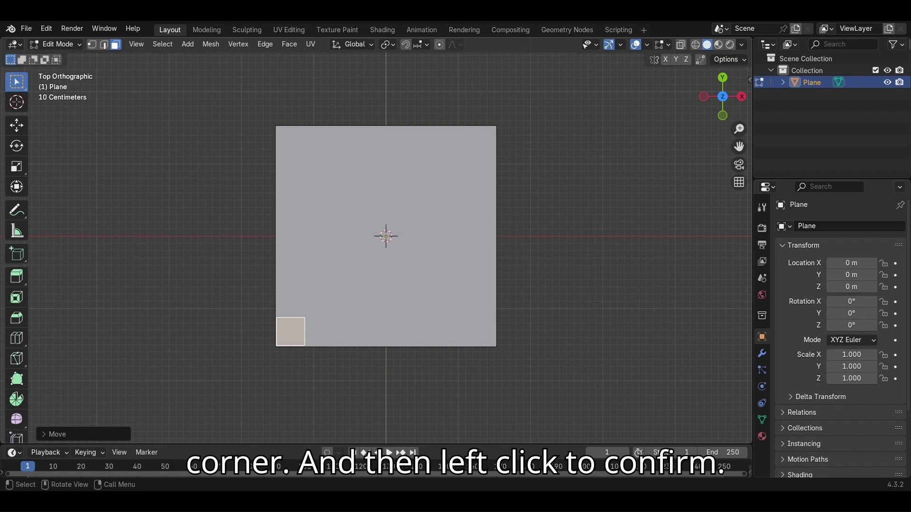
Extrude the small corner face downward about 1.43 m, past the base block's underside, to form a leg
{"action": "middle_click_drag", "start_coordinate": [380, 285], "coordinate": [398, 183]}
{"action": "key", "text": "e"}
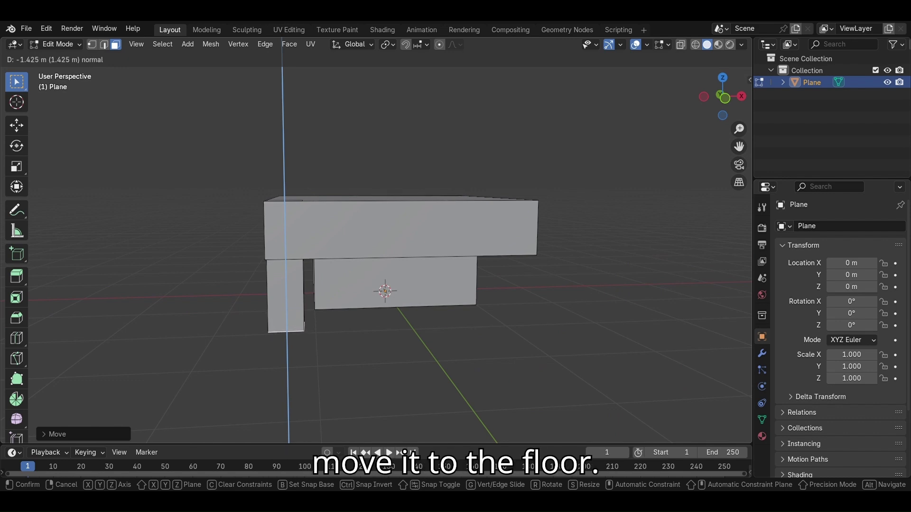
{"action": "left_click", "coordinate": [305, 329]}
Lower the leg's upper face slightly along the Z axis so that it sits hidden beneath the tabletop surface
{"action": "middle_click_drag", "start_coordinate": [304, 329], "coordinate": [332, 344]}
{"action": "scroll", "coordinate": [307, 334], "scroll_direction": "up", "scroll_amount": 1}
{"action": "scroll", "coordinate": [343, 316], "scroll_direction": "down", "scroll_amount": 5}
{"action": "scroll", "coordinate": [291, 354], "scroll_direction": "up", "scroll_amount": 4}
{"action": "left_click", "coordinate": [252, 226]}
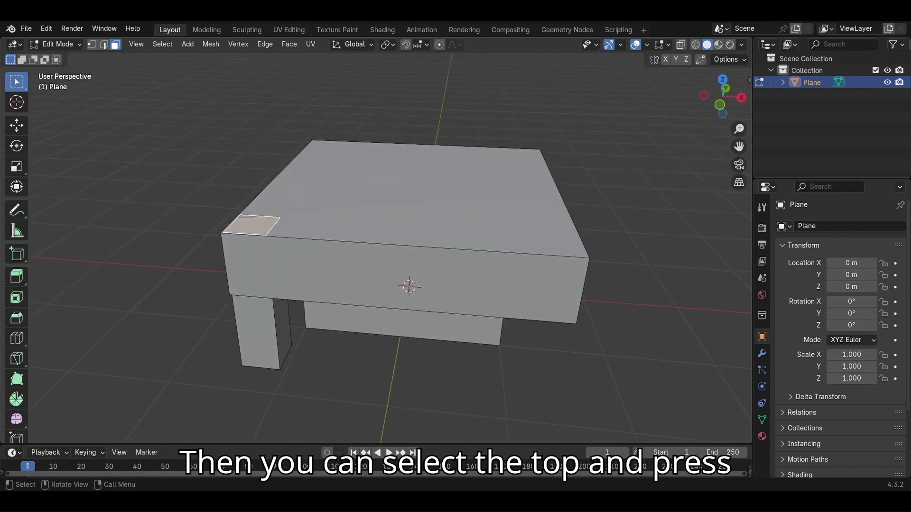
{"action": "middle_click_drag", "start_coordinate": [253, 226], "coordinate": [264, 239]}
{"action": "key", "text": "g"}
{"action": "key", "text": "z"}
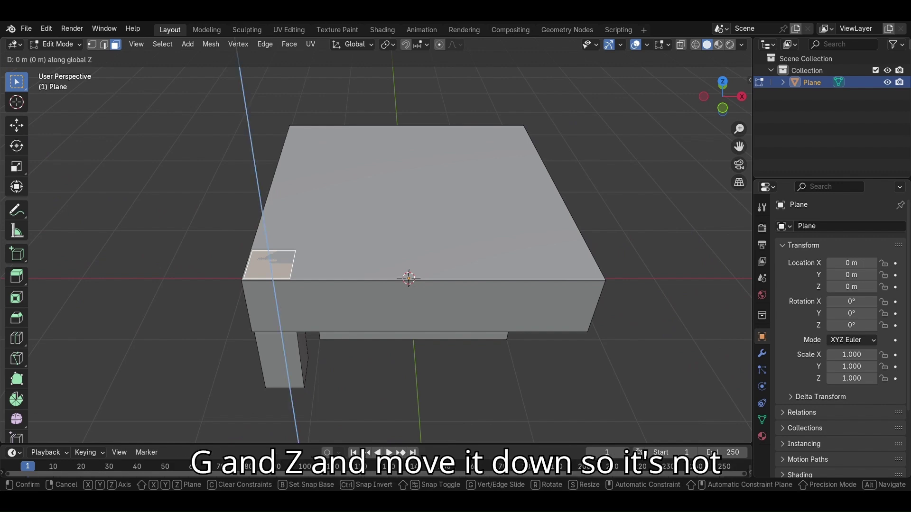
{"action": "key", "text": "Return"}
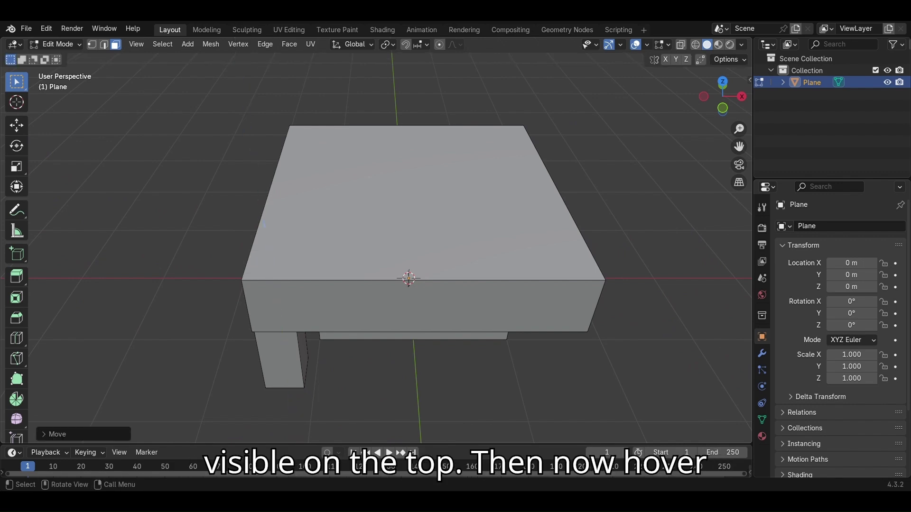
Separate the leg's linked geometry into its own object by selection, and return to Object Mode with nothing selected
{"action": "scroll", "coordinate": [408, 247], "scroll_direction": "down", "scroll_amount": 4}
{"action": "middle_click_drag", "start_coordinate": [408, 247], "coordinate": [411, 215]}
{"action": "scroll", "coordinate": [372, 245], "scroll_direction": "up", "scroll_amount": 2}
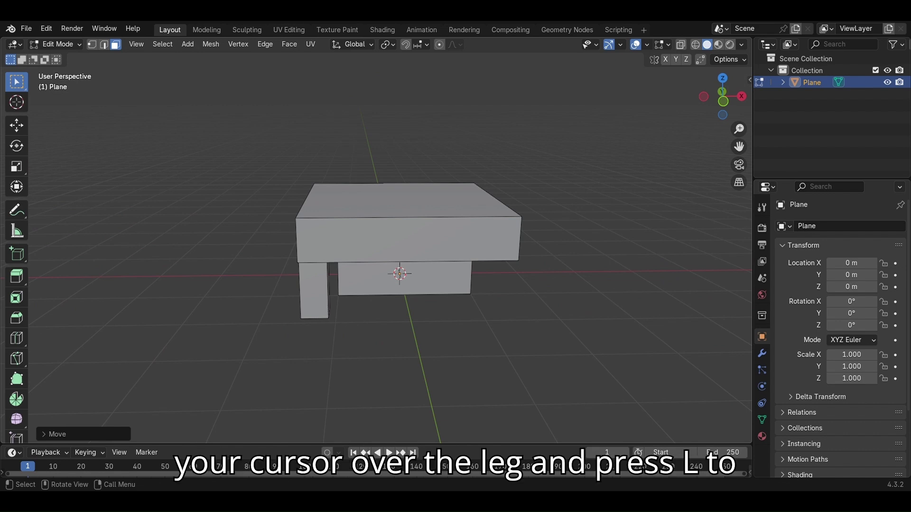
{"action": "key", "text": "l"}
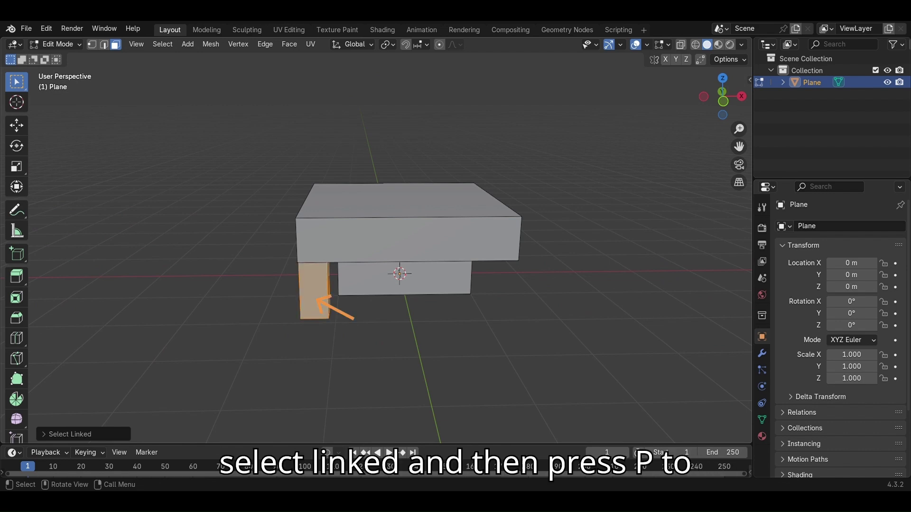
{"action": "key", "text": "p"}
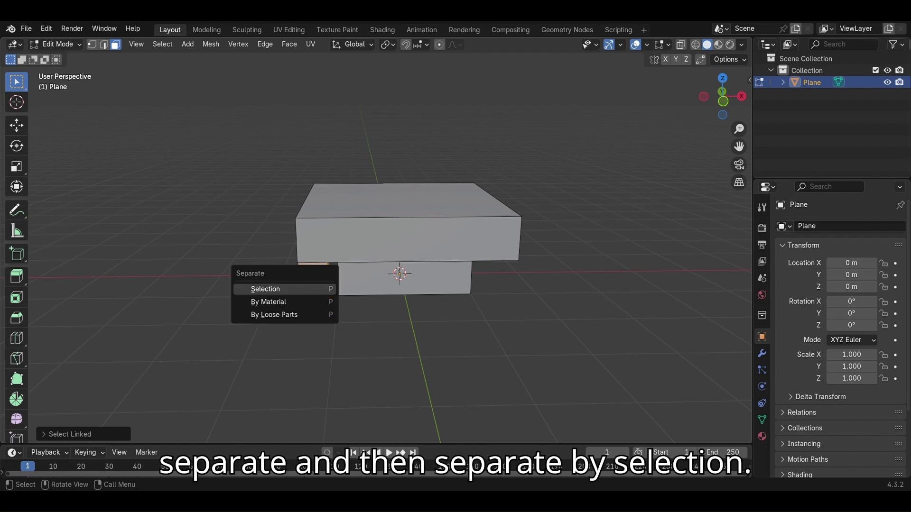
{"action": "key", "text": "Return"}
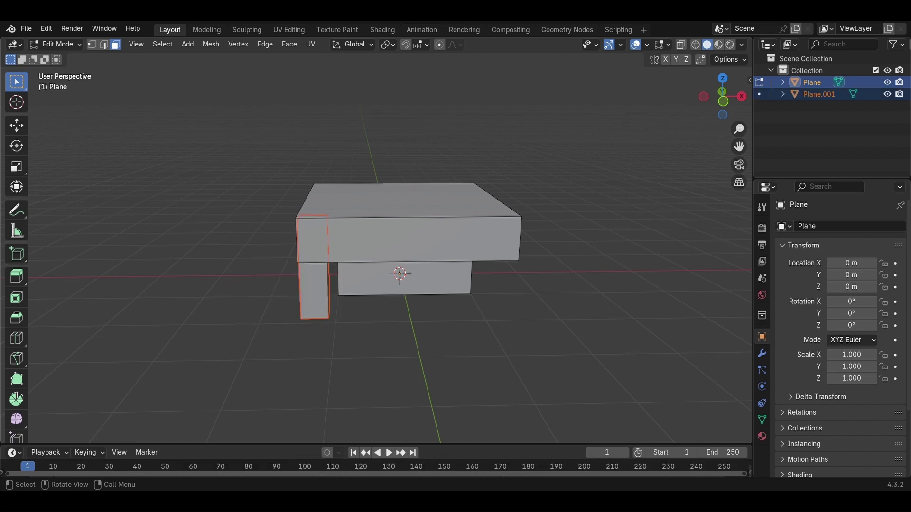
{"action": "left_click", "coordinate": [54, 44]}
{"action": "left_click", "coordinate": [61, 57]}
{"action": "key", "text": "alt+a"}
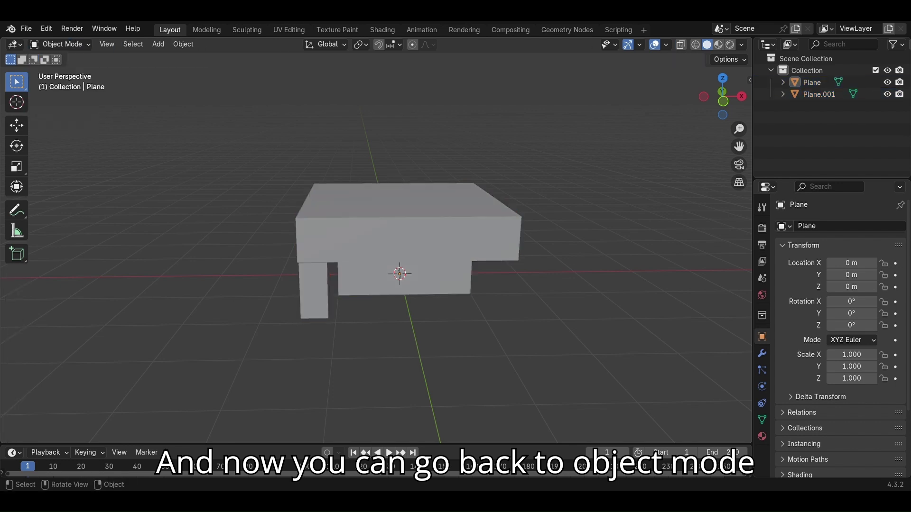
Add a Mirror modifier on the X axis to the separated leg object
{"action": "left_click", "coordinate": [314, 291]}
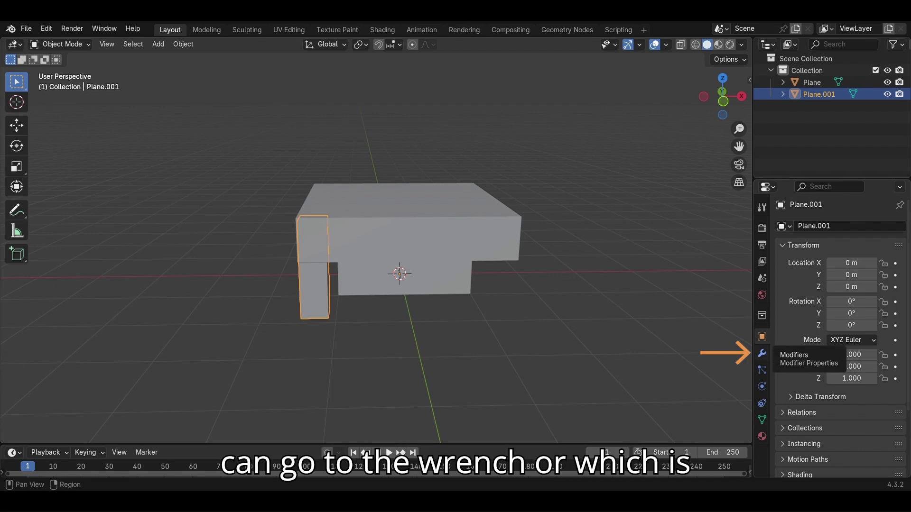
{"action": "left_click", "coordinate": [762, 353]}
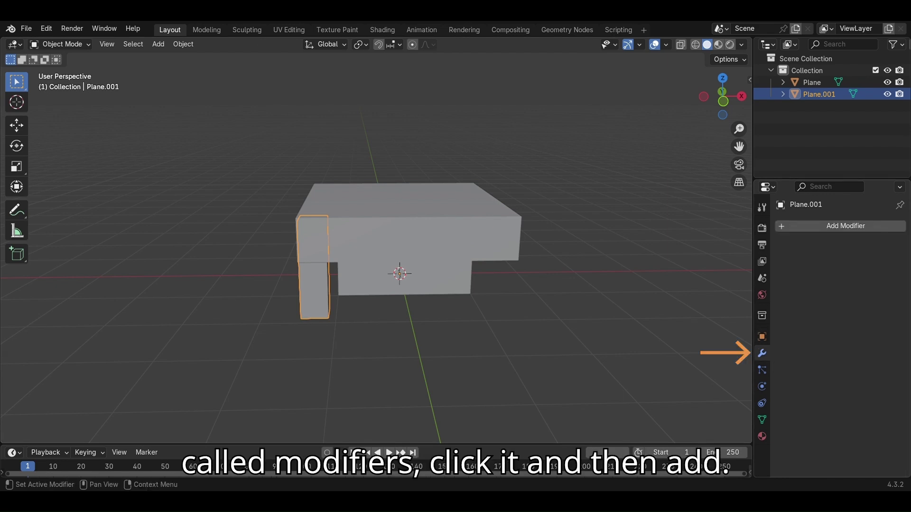
{"action": "left_click", "coordinate": [806, 226]}
{"action": "type", "text": "mir"}
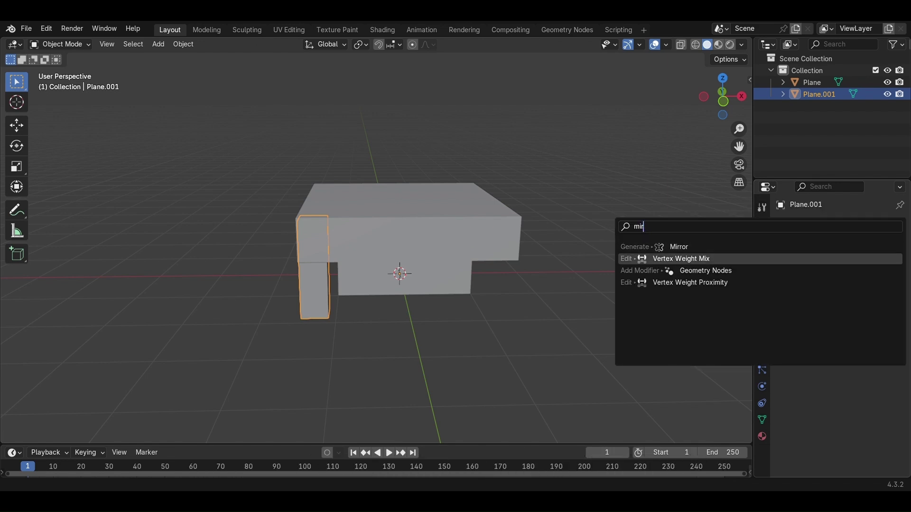
{"action": "key", "text": "Return"}
{"action": "middle_click_drag", "start_coordinate": [427, 246], "coordinate": [399, 280]}
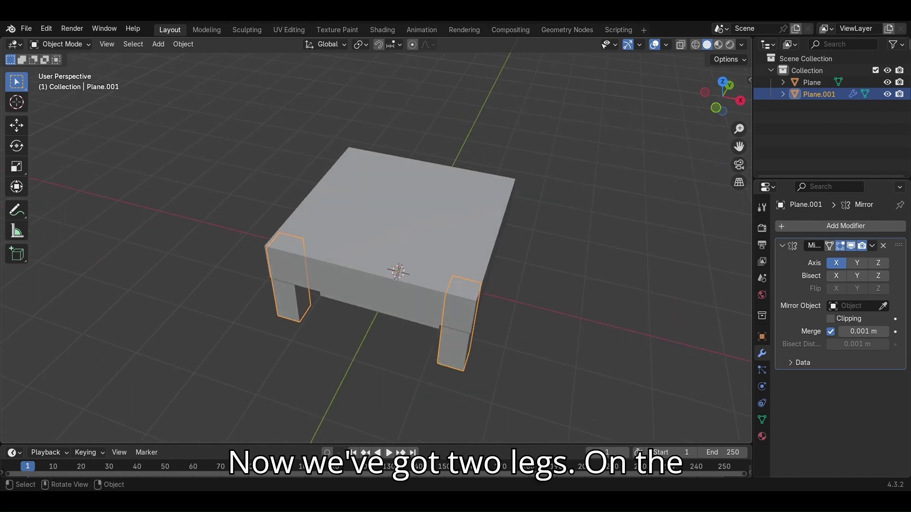
Enable the Y axis in the leg's Mirror modifier to produce legs at all four corners, and deselect the leg
{"action": "middle_click_drag", "start_coordinate": [427, 247], "coordinate": [356, 234]}
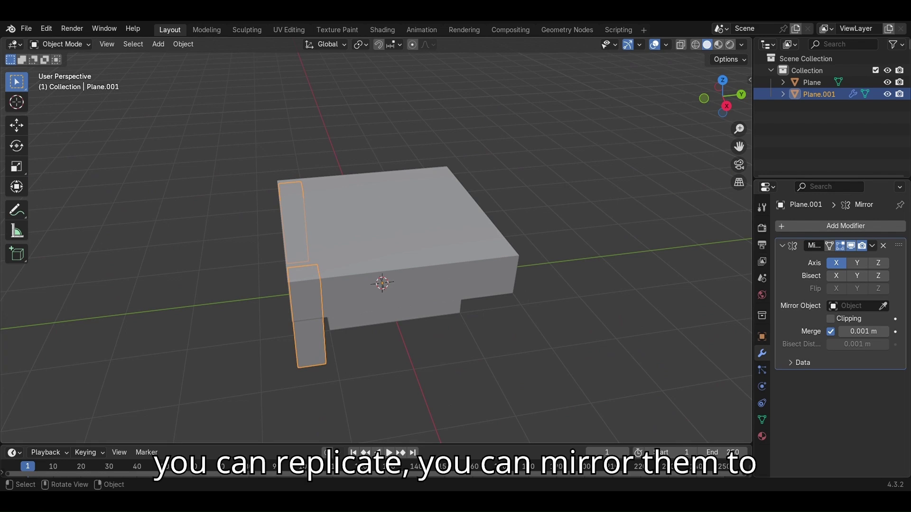
{"action": "left_click", "coordinate": [857, 263]}
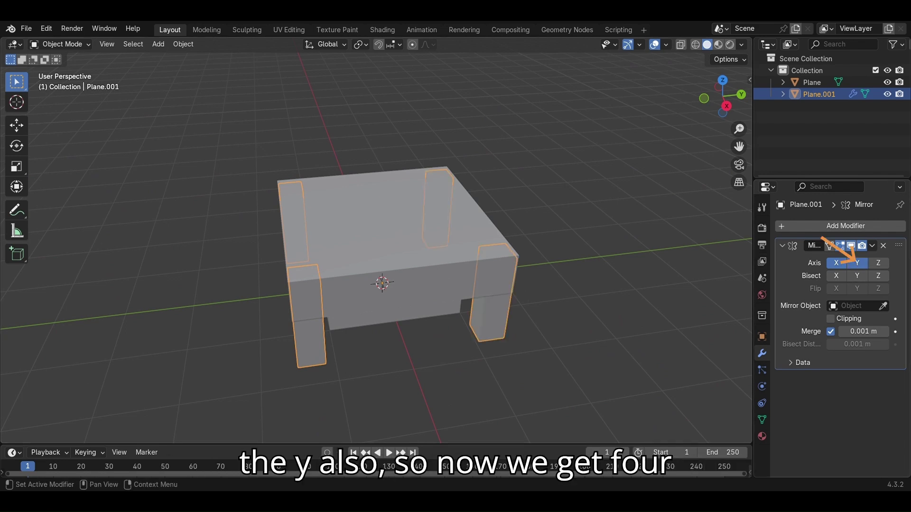
{"action": "left_click", "coordinate": [617, 285]}
{"action": "middle_click_drag", "start_coordinate": [475, 284], "coordinate": [579, 261]}
{"action": "scroll", "coordinate": [474, 265], "scroll_direction": "down", "scroll_amount": 3}
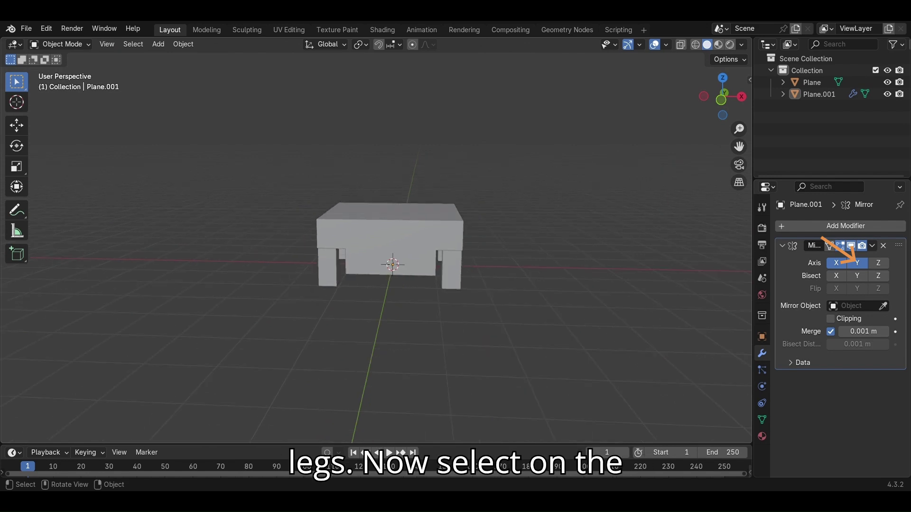
{"action": "scroll", "coordinate": [522, 261], "scroll_direction": "up", "scroll_amount": 4}
{"action": "mouse_move", "coordinate": [474, 266]}
{"action": "middle_mouse_down"}
{"action": "mouse_move", "coordinate": [527, 261]}
{"action": "mouse_move", "coordinate": [484, 285]}
{"action": "mouse_move", "coordinate": [473, 271]}
{"action": "middle_mouse_up"}
{"action": "scroll", "coordinate": [484, 284], "scroll_direction": "down", "scroll_amount": 2}
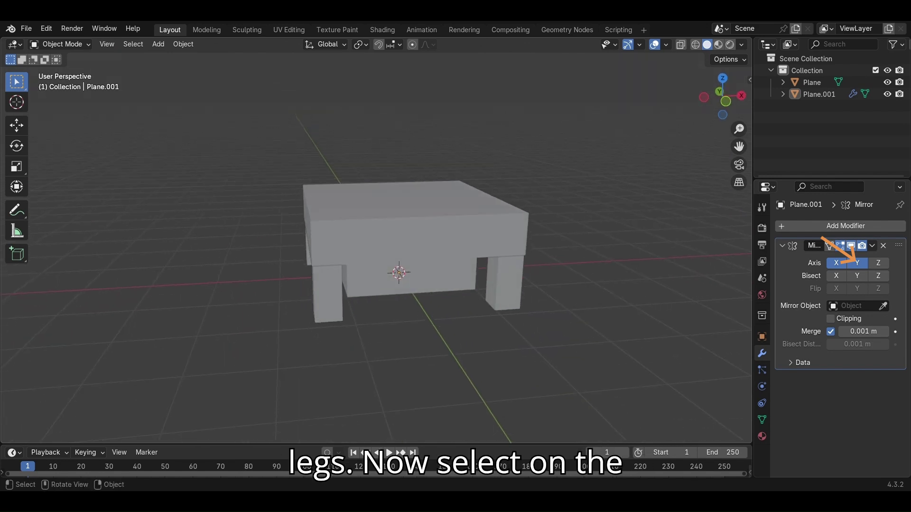
Enter Edit Mode on the tabletop and base block object
{"action": "left_click", "coordinate": [428, 237]}
{"action": "left_click", "coordinate": [59, 44]}
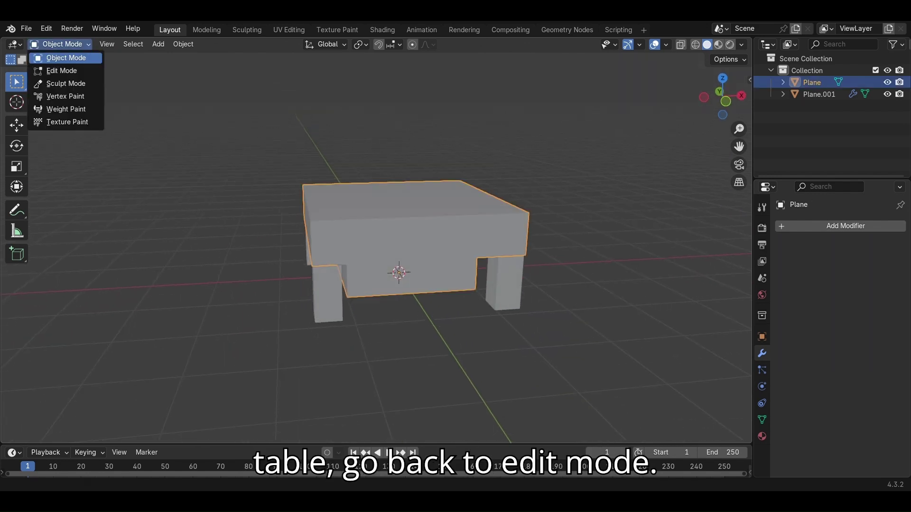
{"action": "left_click", "coordinate": [60, 72]}
Add a single horizontal loop cut around the base block under the tabletop, keeping it centred at mid-height
{"action": "scroll", "coordinate": [380, 242], "scroll_direction": "up", "scroll_amount": 4}
{"action": "mouse_move", "coordinate": [427, 261]}
{"action": "middle_mouse_down"}
{"action": "mouse_move", "coordinate": [417, 240]}
{"action": "mouse_move", "coordinate": [463, 263]}
{"action": "mouse_move", "coordinate": [434, 257]}
{"action": "mouse_move", "coordinate": [469, 261]}
{"action": "mouse_move", "coordinate": [430, 299]}
{"action": "mouse_move", "coordinate": [413, 277]}
{"action": "mouse_move", "coordinate": [427, 256]}
{"action": "middle_mouse_up"}
{"action": "scroll", "coordinate": [427, 256], "scroll_direction": "up", "scroll_amount": 2}
{"action": "scroll", "coordinate": [427, 256], "scroll_direction": "down", "scroll_amount": 2}
{"action": "scroll", "coordinate": [470, 261], "scroll_direction": "up", "scroll_amount": 2}
{"action": "scroll", "coordinate": [427, 256], "scroll_direction": "down", "scroll_amount": 3}
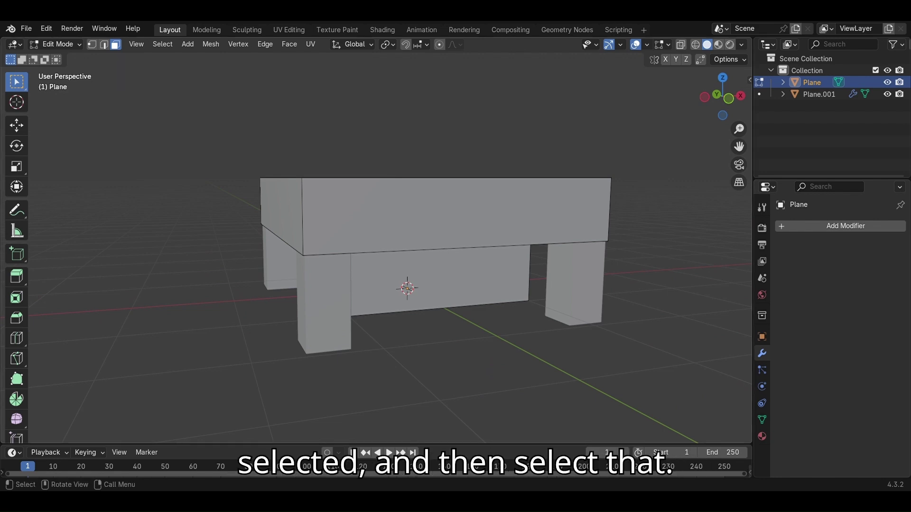
{"action": "left_click", "coordinate": [440, 280]}
{"action": "middle_click_drag", "start_coordinate": [439, 280], "coordinate": [432, 273]}
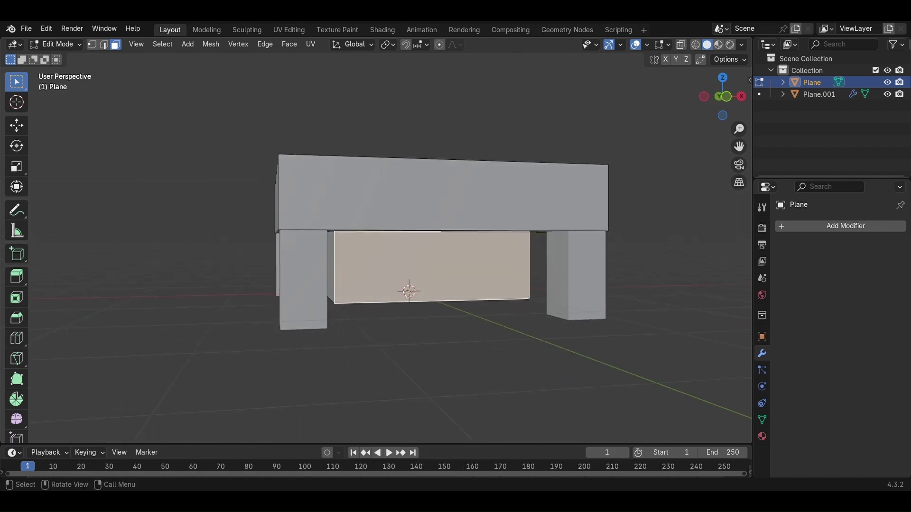
{"action": "key", "text": "ctrl+r"}
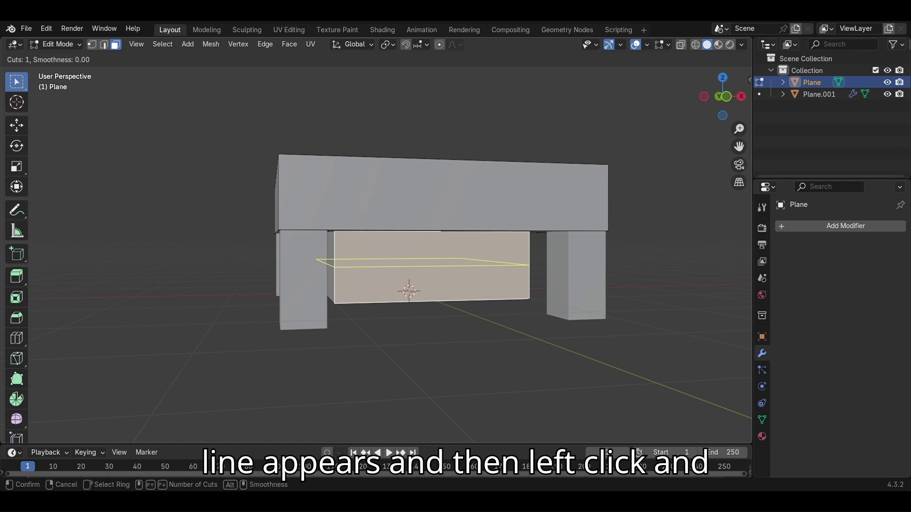
{"action": "left_click", "coordinate": [504, 346]}
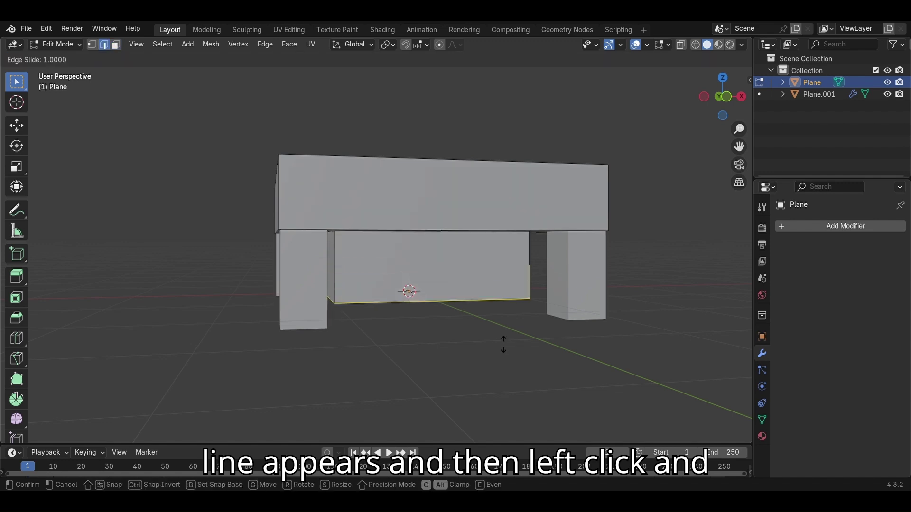
{"action": "right_click", "coordinate": [654, 264]}
{"action": "scroll", "coordinate": [389, 247], "scroll_direction": "up", "scroll_amount": 8}
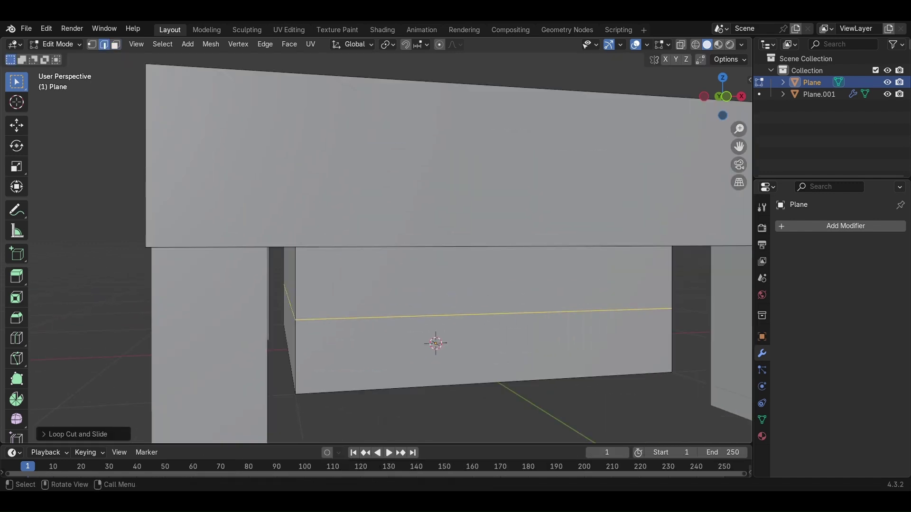
Inset the upper and lower front faces of the base block individually, leaving a narrow frame around each drawer front
{"action": "scroll", "coordinate": [389, 246], "scroll_direction": "down", "scroll_amount": 5}
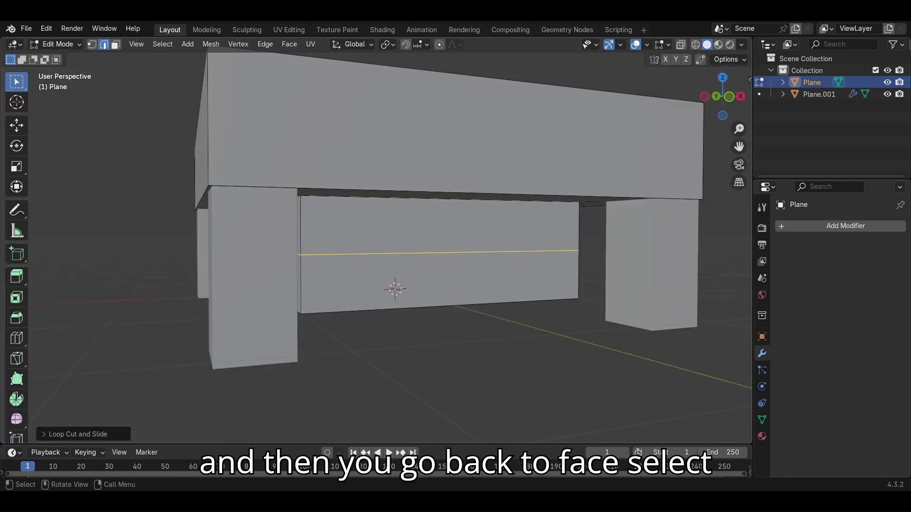
{"action": "left_click", "coordinate": [115, 44]}
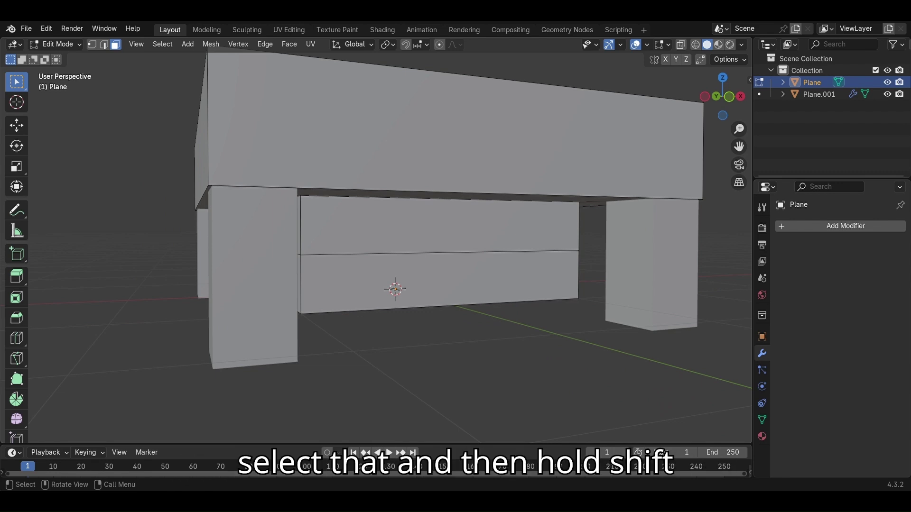
{"action": "left_click", "coordinate": [440, 226]}
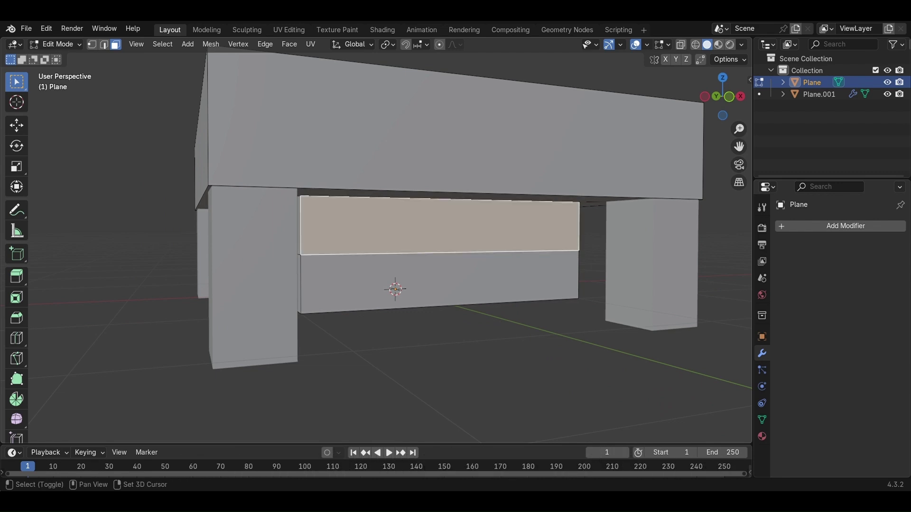
{"action": "left_click", "coordinate": [439, 280], "text": "shift"}
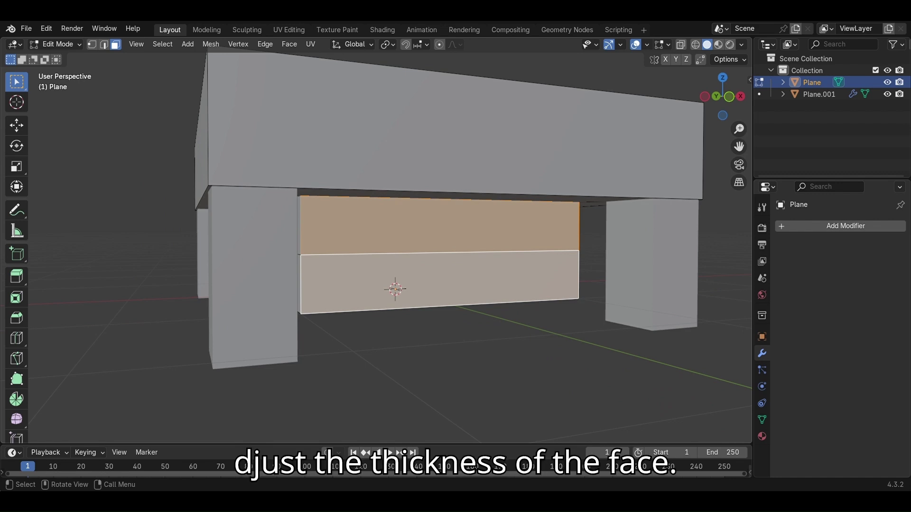
{"action": "key", "text": "i"}
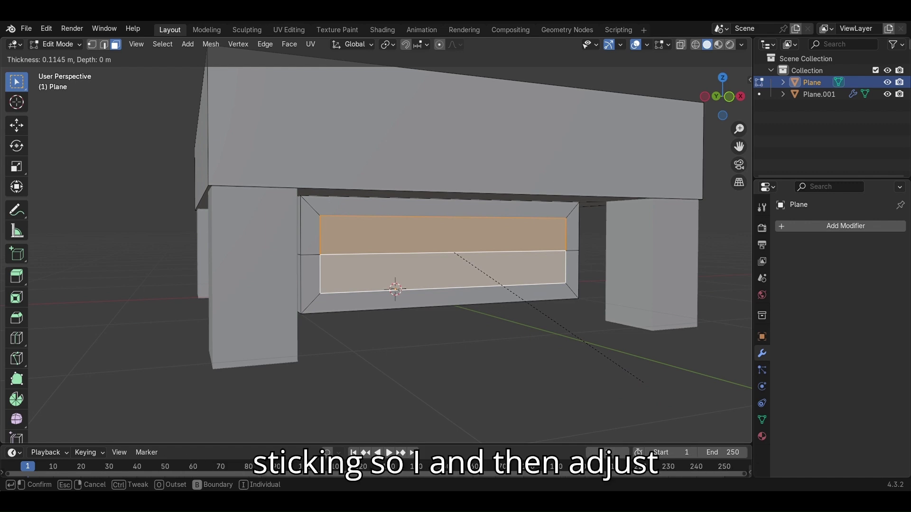
{"action": "key", "text": "i"}
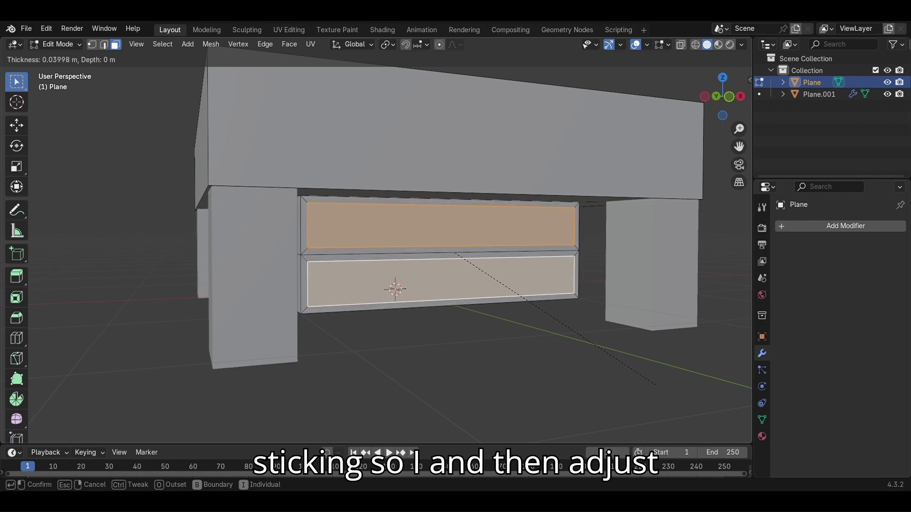
{"action": "left_click", "coordinate": [651, 386]}
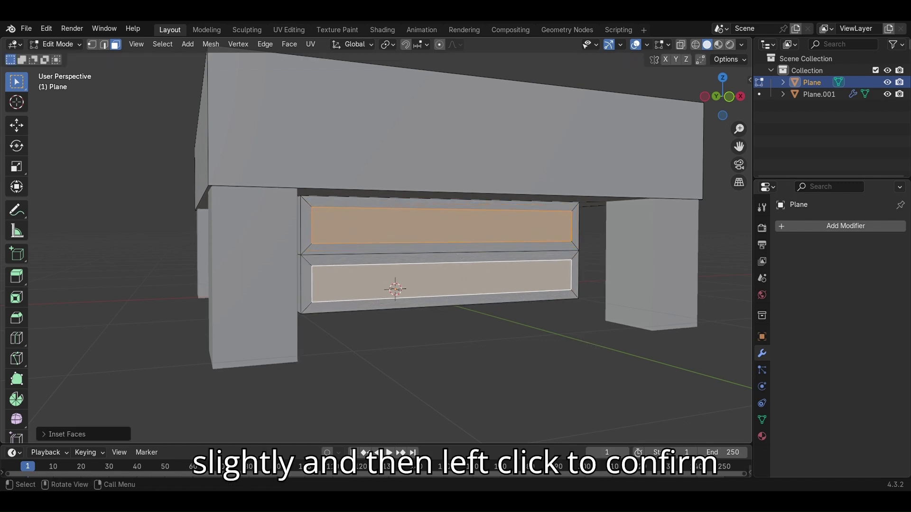
Extrude the two inset drawer faces deep into the base block and extrude them about 0.85 m back out, flush with the frame
{"action": "middle_click_drag", "start_coordinate": [441, 266], "coordinate": [440, 297], "text": "shift"}
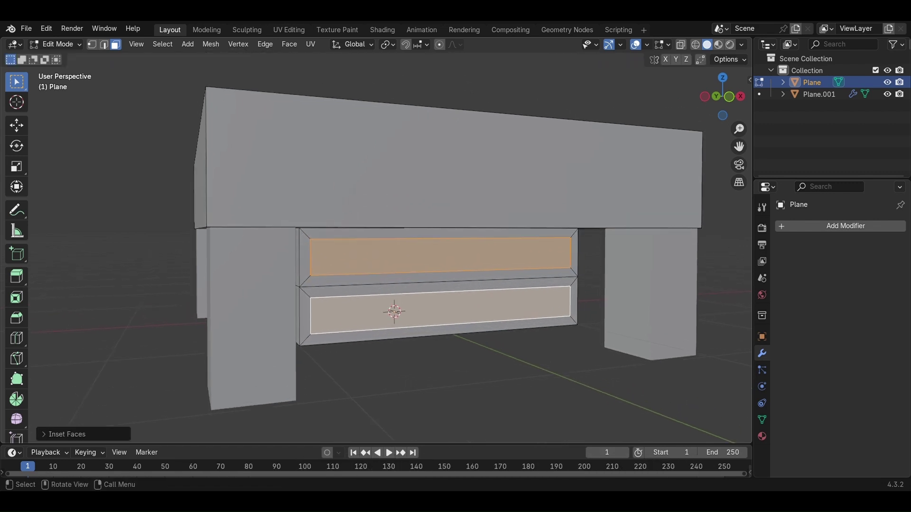
{"action": "key", "text": "alt+a"}
{"action": "left_click", "coordinate": [441, 256]}
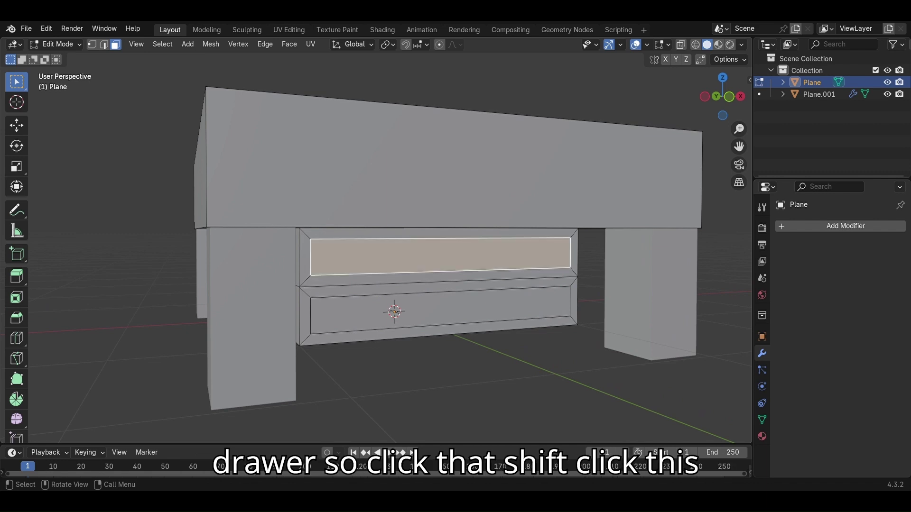
{"action": "left_click", "coordinate": [440, 309], "text": "shift"}
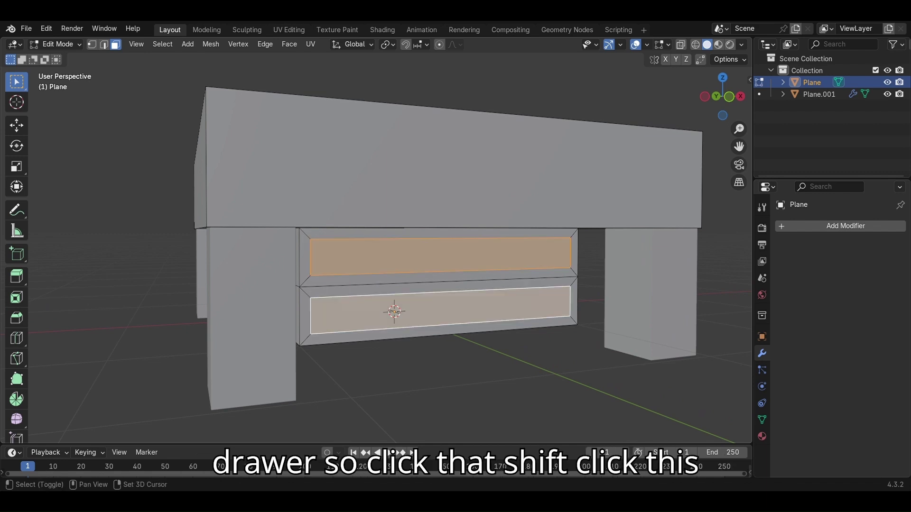
{"action": "mouse_move", "coordinate": [440, 309]}
{"action": "middle_mouse_down"}
{"action": "mouse_move", "coordinate": [455, 311]}
{"action": "mouse_move", "coordinate": [439, 311]}
{"action": "middle_mouse_up"}
{"action": "scroll", "coordinate": [451, 310], "scroll_direction": "up", "scroll_amount": 1}
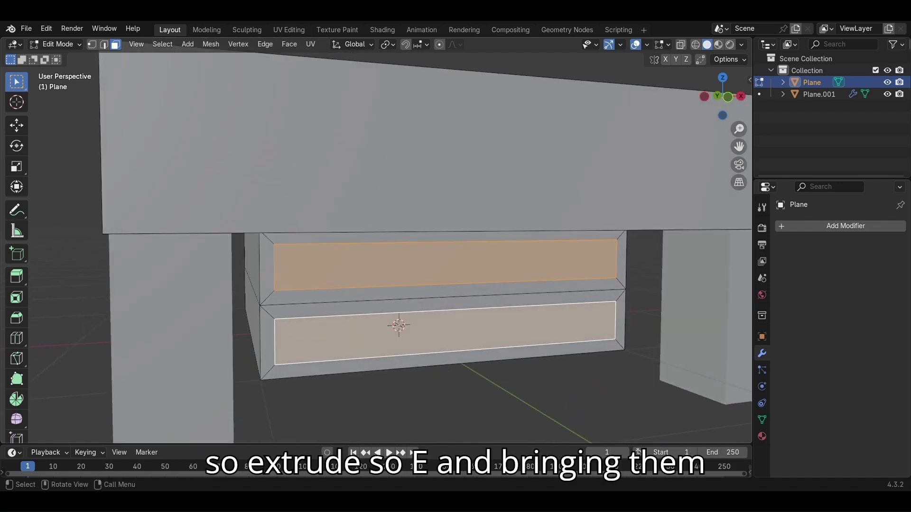
{"action": "key", "text": "e"}
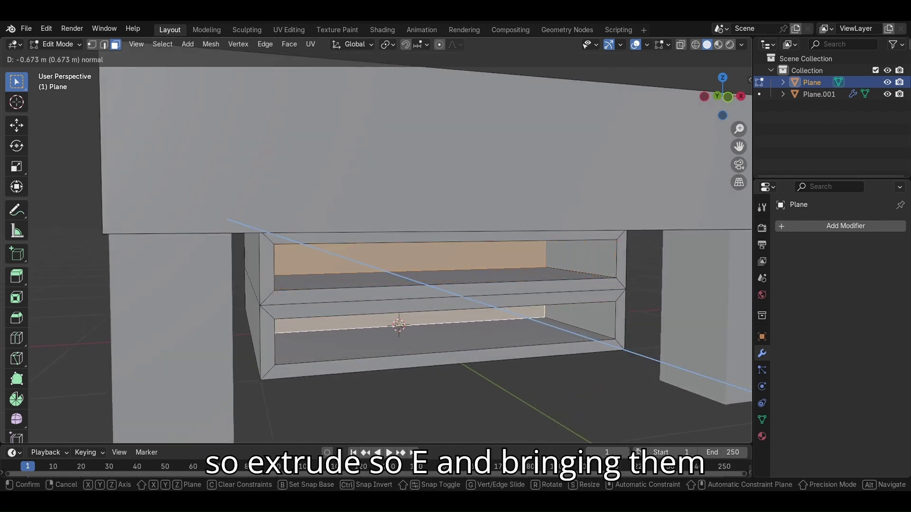
{"action": "left_click", "coordinate": [439, 310]}
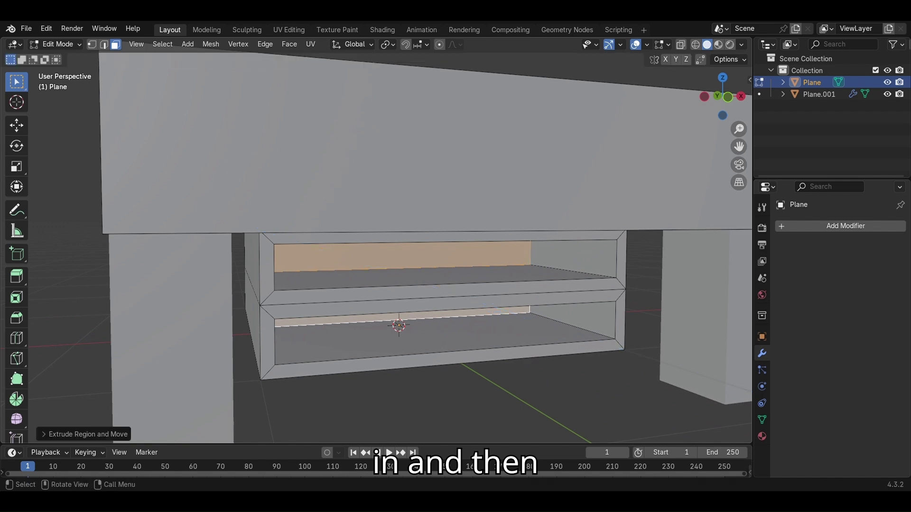
{"action": "key", "text": "e"}
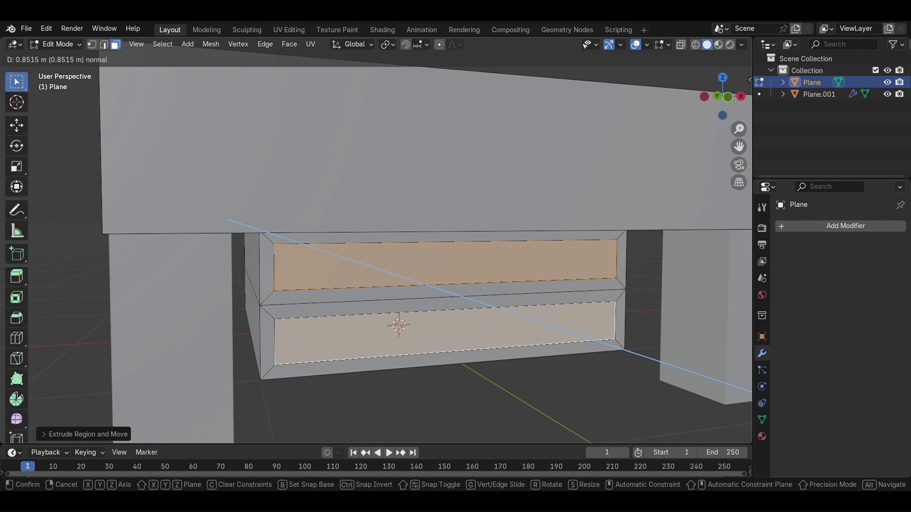
{"action": "key", "text": "Return"}
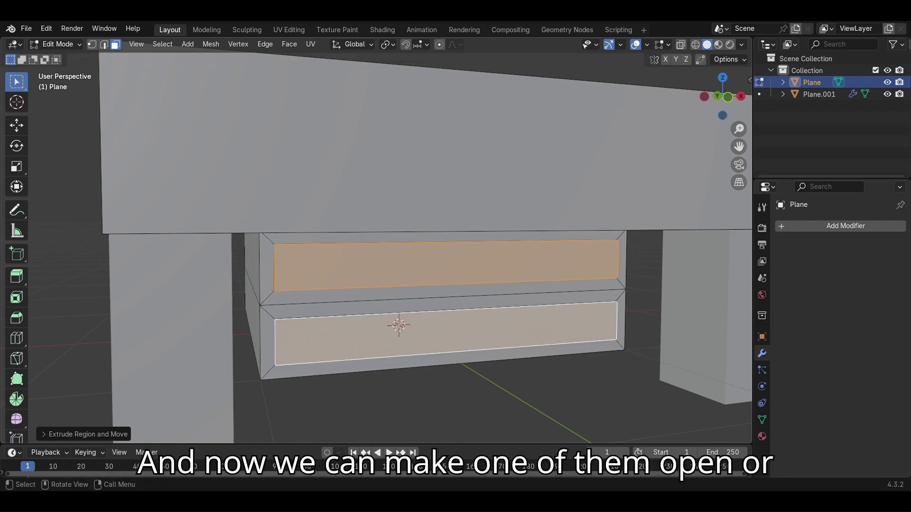
Pull the upper drawer's front face out about 0.43 m along the Y axis
{"action": "middle_click_drag", "start_coordinate": [472, 299], "coordinate": [454, 273], "text": "shift"}
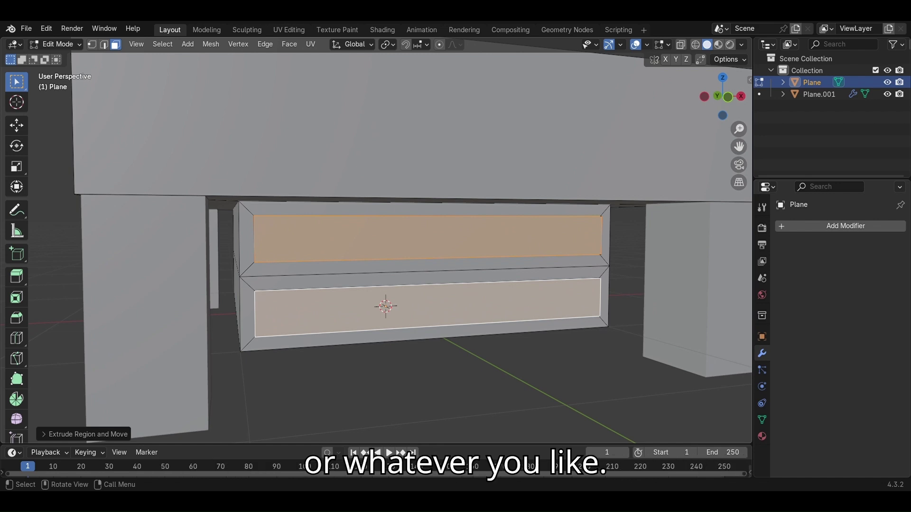
{"action": "scroll", "coordinate": [412, 256], "scroll_direction": "down", "scroll_amount": 4}
{"action": "left_click", "coordinate": [418, 360]}
{"action": "middle_click_drag", "start_coordinate": [418, 285], "coordinate": [474, 280], "text": "shift"}
{"action": "scroll", "coordinate": [412, 257], "scroll_direction": "up", "scroll_amount": 2}
{"action": "left_click", "coordinate": [505, 275]}
{"action": "scroll", "coordinate": [412, 256], "scroll_direction": "down", "scroll_amount": 2}
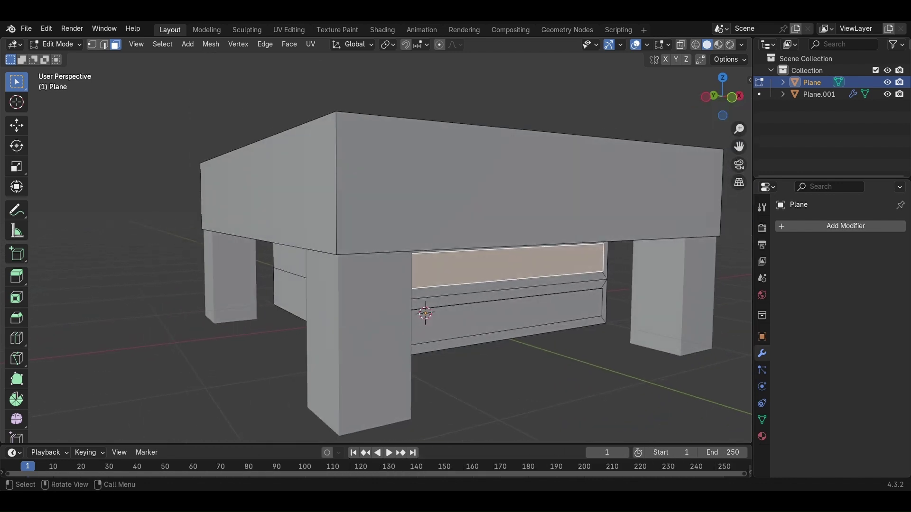
{"action": "key", "text": "g"}
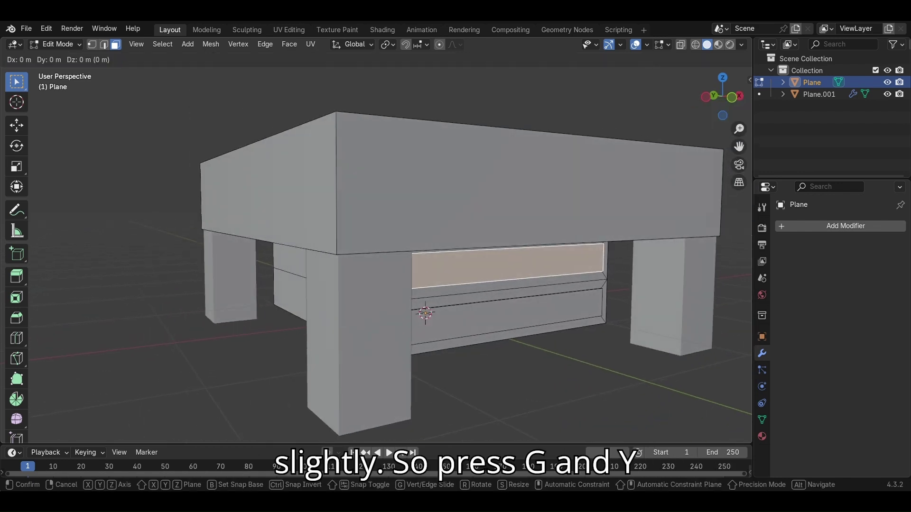
{"action": "key", "text": "y"}
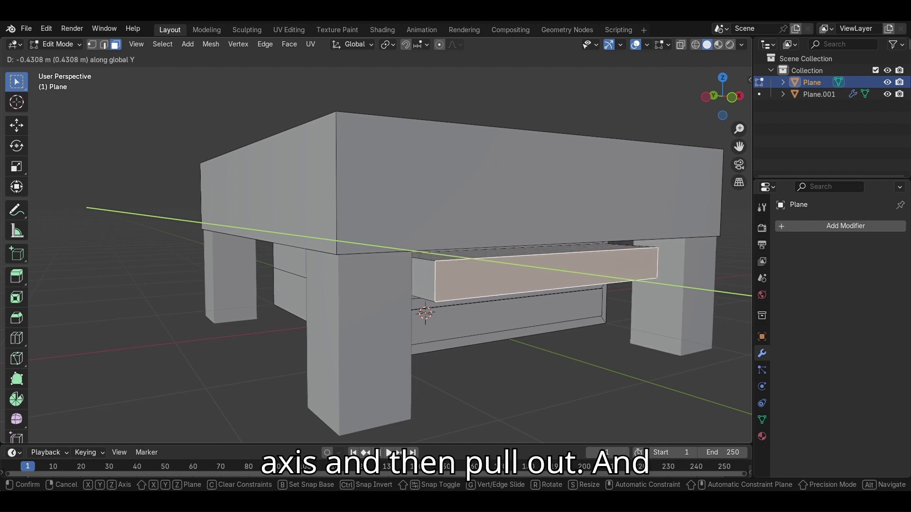
{"action": "key", "text": "Return"}
Pull the lower drawer's front face out about 0.3 m along the Y axis, less far than the upper one
{"action": "scroll", "coordinate": [404, 285], "scroll_direction": "down", "scroll_amount": 3}
{"action": "middle_click_drag", "start_coordinate": [450, 284], "coordinate": [370, 232], "text": "shift"}
{"action": "scroll", "coordinate": [380, 303], "scroll_direction": "up", "scroll_amount": 4}
{"action": "scroll", "coordinate": [380, 266], "scroll_direction": "down", "scroll_amount": 3}
{"action": "scroll", "coordinate": [377, 285], "scroll_direction": "up", "scroll_amount": 2}
{"action": "left_click", "coordinate": [399, 308]}
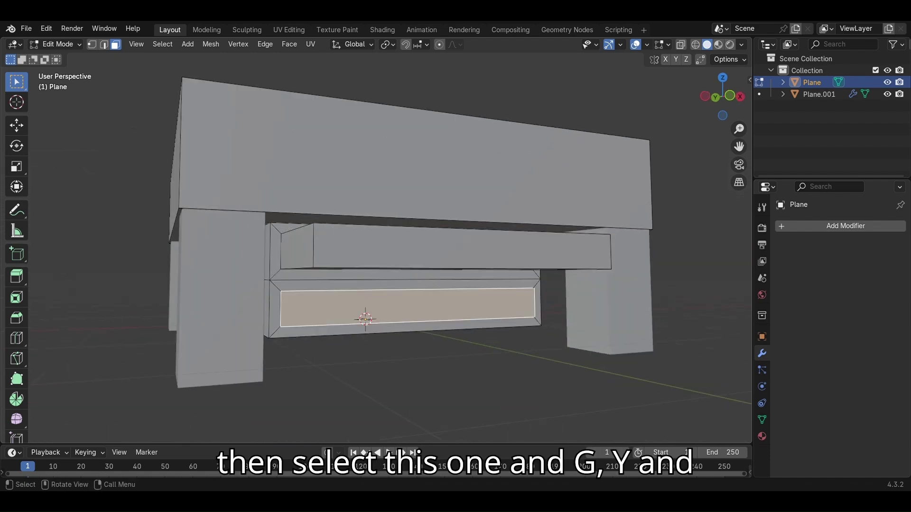
{"action": "middle_click_drag", "start_coordinate": [399, 307], "coordinate": [446, 308]}
{"action": "key", "text": "g"}
{"action": "key", "text": "y"}
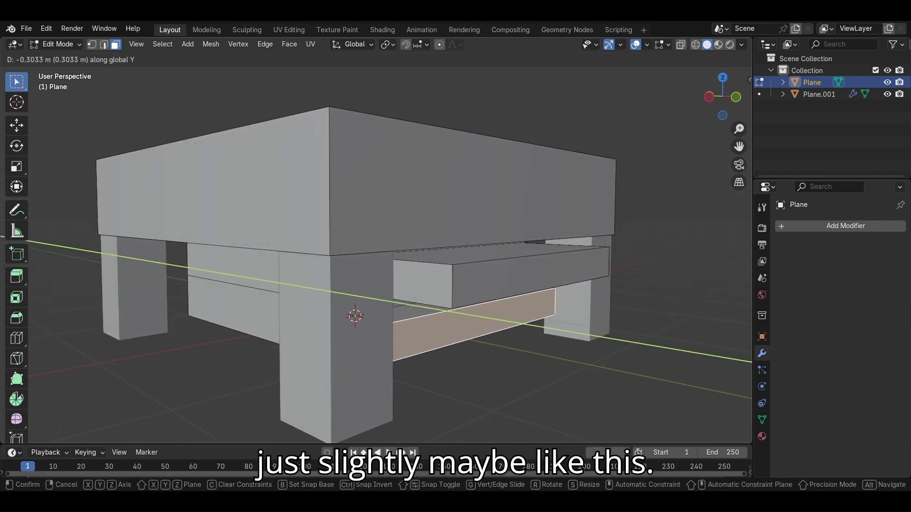
{"action": "key", "text": "Return"}
Hollow the upper drawer by insetting its top face about 0.2 m and extruding it about 0.2 m downward
{"action": "middle_click_drag", "start_coordinate": [446, 308], "coordinate": [382, 279]}
{"action": "scroll", "coordinate": [389, 309], "scroll_direction": "up", "scroll_amount": 2}
{"action": "scroll", "coordinate": [382, 280], "scroll_direction": "up", "scroll_amount": 2}
{"action": "scroll", "coordinate": [379, 251], "scroll_direction": "down", "scroll_amount": 3}
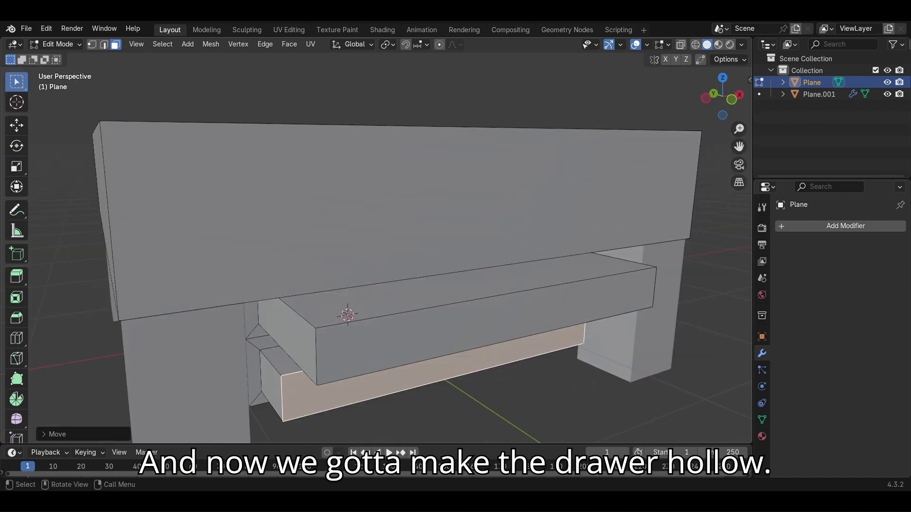
{"action": "left_click", "coordinate": [468, 290]}
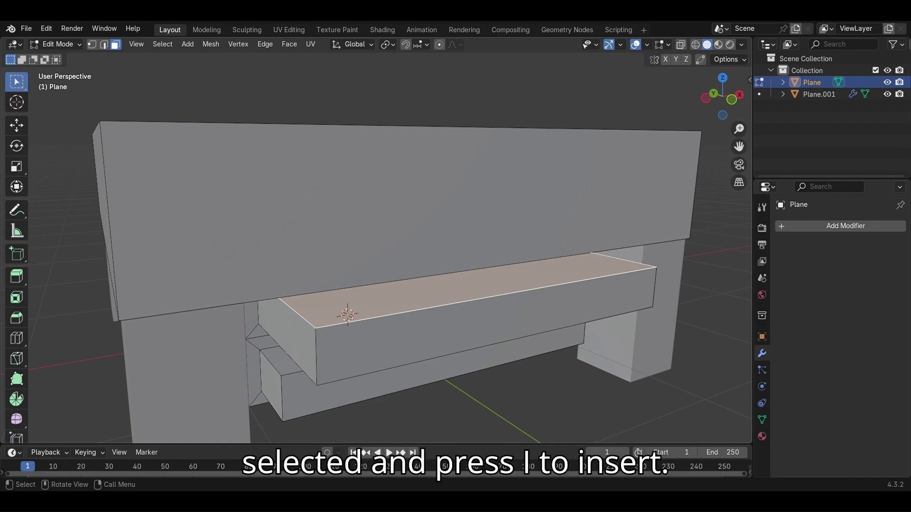
{"action": "key", "text": "i"}
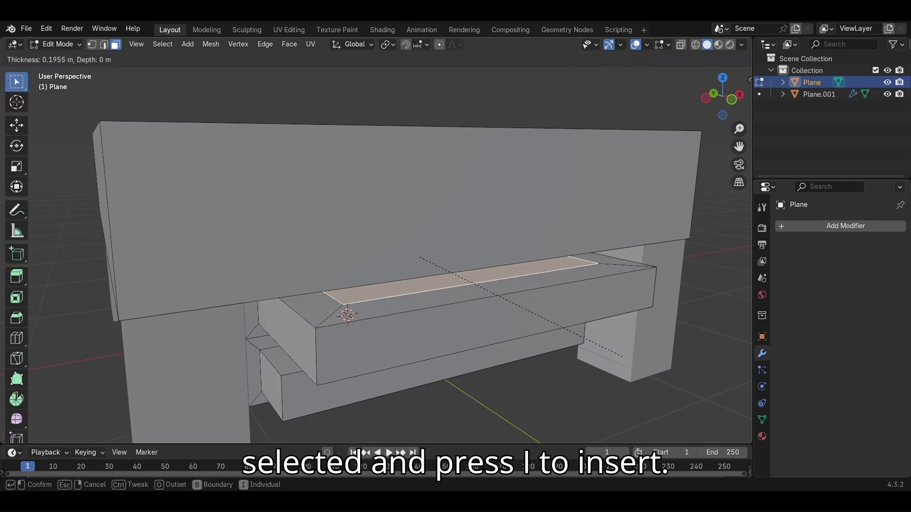
{"action": "key", "text": "Return"}
{"action": "key", "text": "e"}
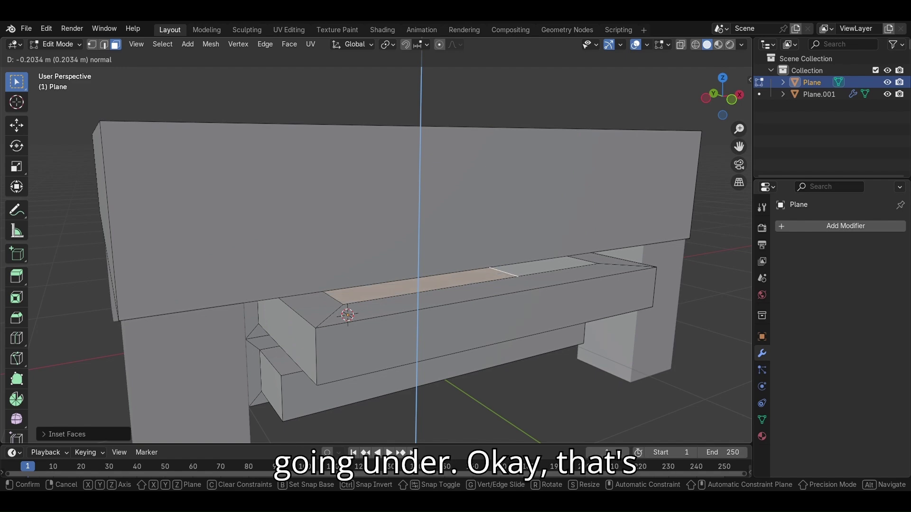
{"action": "key", "text": "Return"}
Hollow the lower drawer by insetting its top face and extruding the inset face downward
{"action": "middle_click_drag", "start_coordinate": [379, 285], "coordinate": [356, 204]}
{"action": "scroll", "coordinate": [390, 248], "scroll_direction": "down", "scroll_amount": 4}
{"action": "middle_click_drag", "start_coordinate": [379, 238], "coordinate": [399, 238]}
{"action": "scroll", "coordinate": [390, 248], "scroll_direction": "up", "scroll_amount": 3}
{"action": "scroll", "coordinate": [376, 248], "scroll_direction": "up", "scroll_amount": 3}
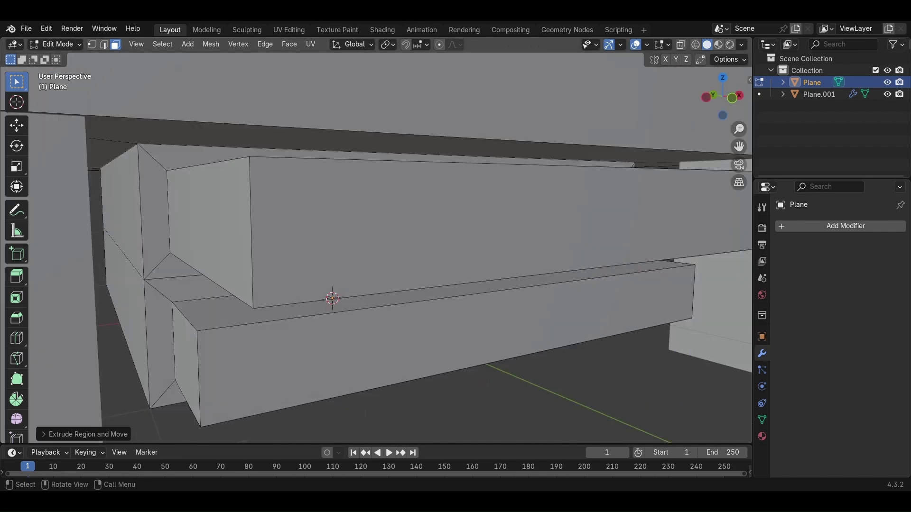
{"action": "scroll", "coordinate": [377, 247], "scroll_direction": "down", "scroll_amount": 1}
{"action": "left_click", "coordinate": [387, 281]}
{"action": "scroll", "coordinate": [377, 248], "scroll_direction": "down", "scroll_amount": 3}
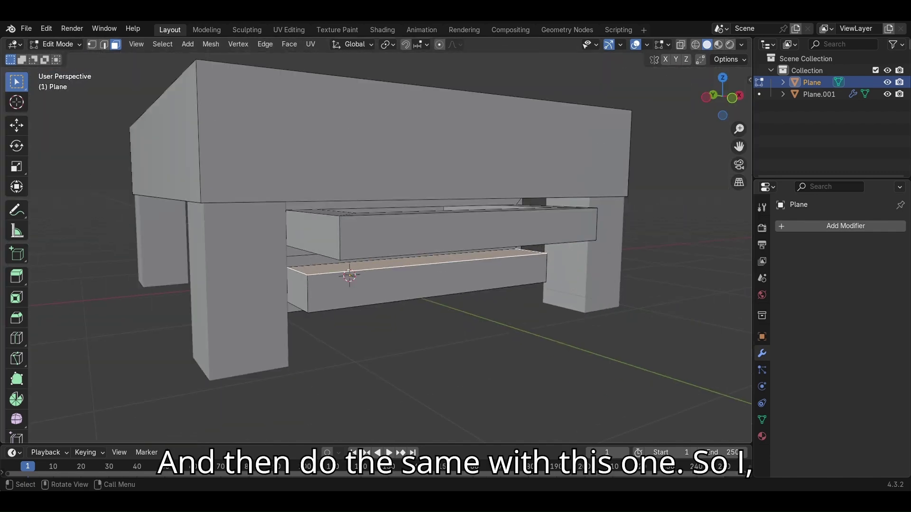
{"action": "scroll", "coordinate": [376, 248], "scroll_direction": "up", "scroll_amount": 3}
{"action": "key", "text": "i"}
{"action": "key", "text": "Return"}
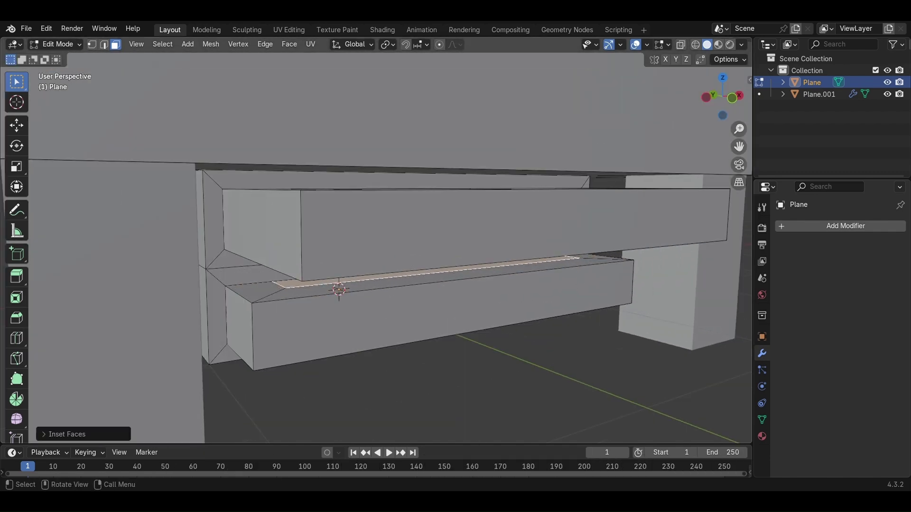
{"action": "key", "text": "e"}
{"action": "key", "text": "Return"}
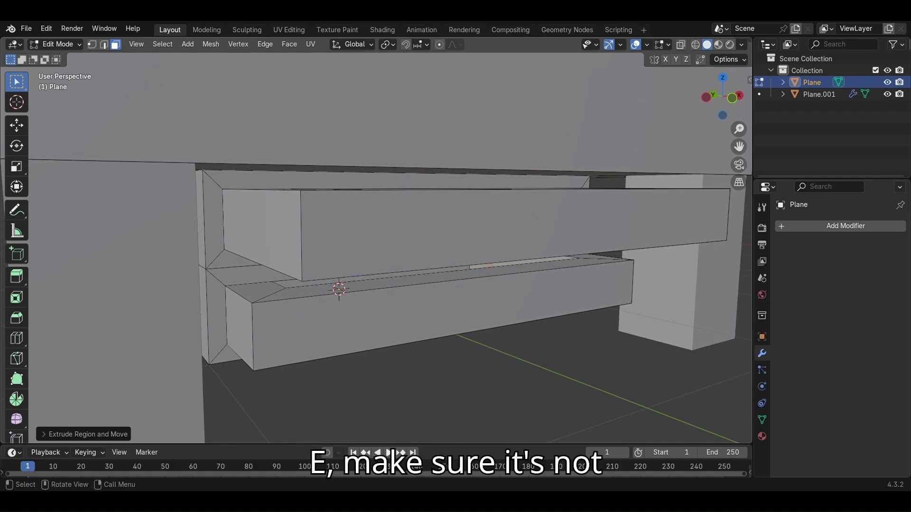
Adjust the height of the lower drawer's cavity floor along the Z axis to keep it from poking through the underside
{"action": "middle_click_drag", "start_coordinate": [398, 285], "coordinate": [380, 237]}
{"action": "key", "text": "g"}
{"action": "key", "text": "z"}
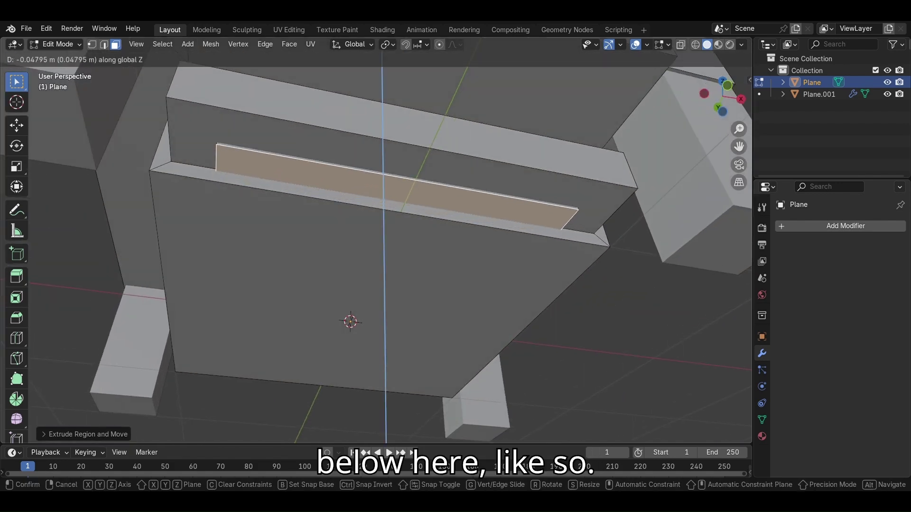
{"action": "key", "text": "Return"}
Switch to the front view and add a UV sphere to the table mesh at the 3D cursor
{"action": "scroll", "coordinate": [377, 240], "scroll_direction": "down", "scroll_amount": 4}
{"action": "middle_click_drag", "start_coordinate": [376, 204], "coordinate": [376, 285]}
{"action": "scroll", "coordinate": [376, 241], "scroll_direction": "up", "scroll_amount": 3}
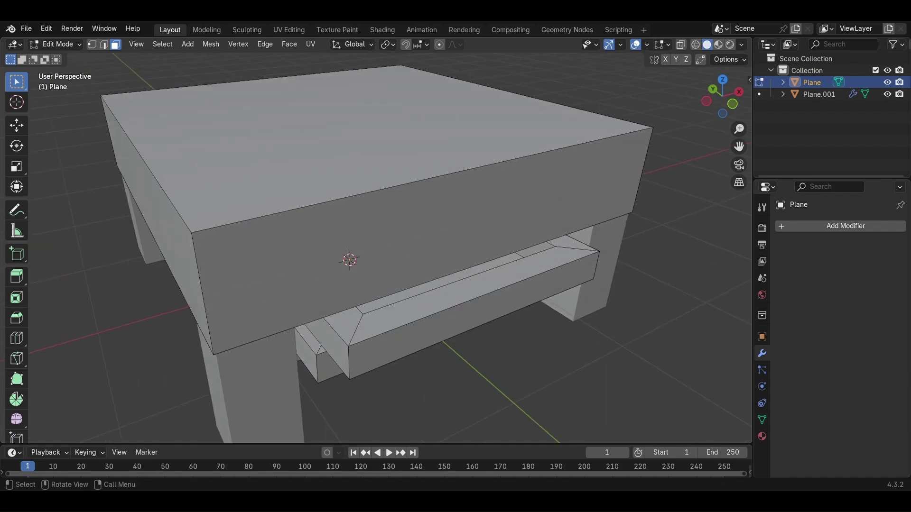
{"action": "scroll", "coordinate": [376, 241], "scroll_direction": "down", "scroll_amount": 4}
{"action": "scroll", "coordinate": [376, 240], "scroll_direction": "up", "scroll_amount": 2}
{"action": "middle_click_drag", "start_coordinate": [379, 247], "coordinate": [335, 235]}
{"action": "key", "text": "KP_1"}
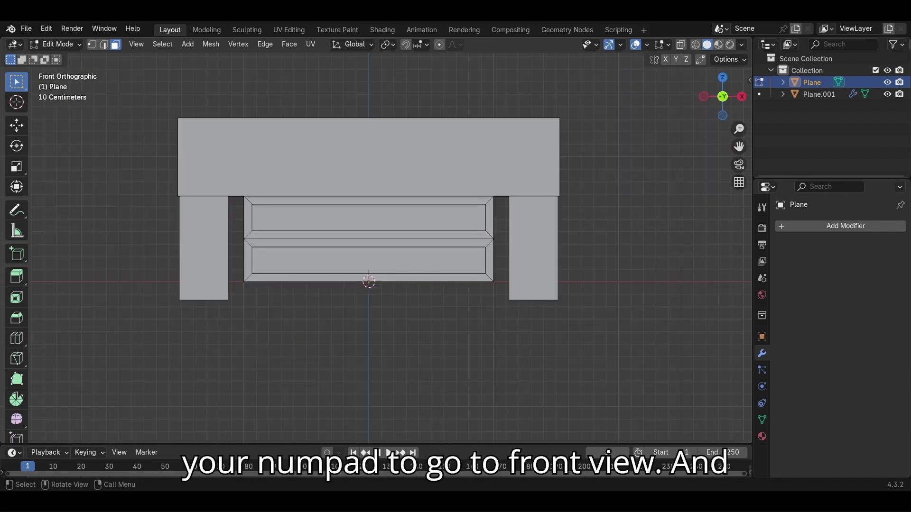
{"action": "scroll", "coordinate": [366, 191], "scroll_direction": "up", "scroll_amount": 3}
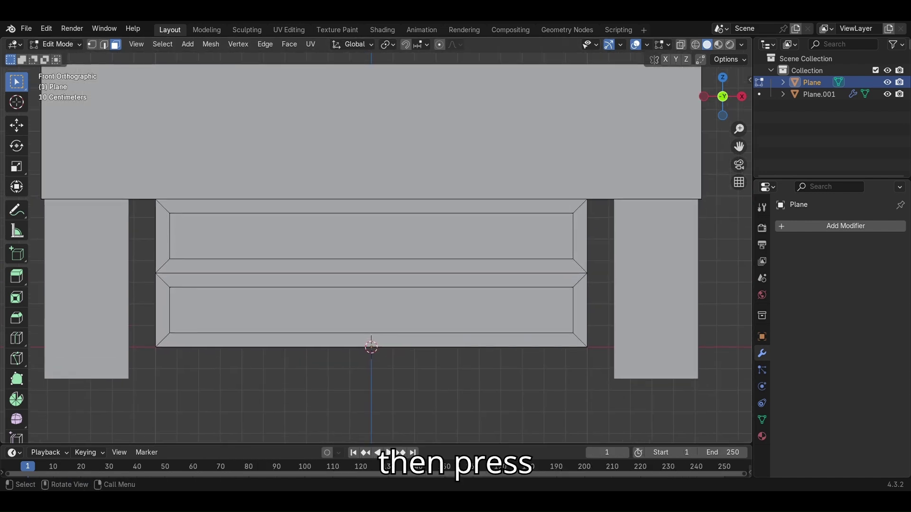
{"action": "left_click", "coordinate": [187, 45]}
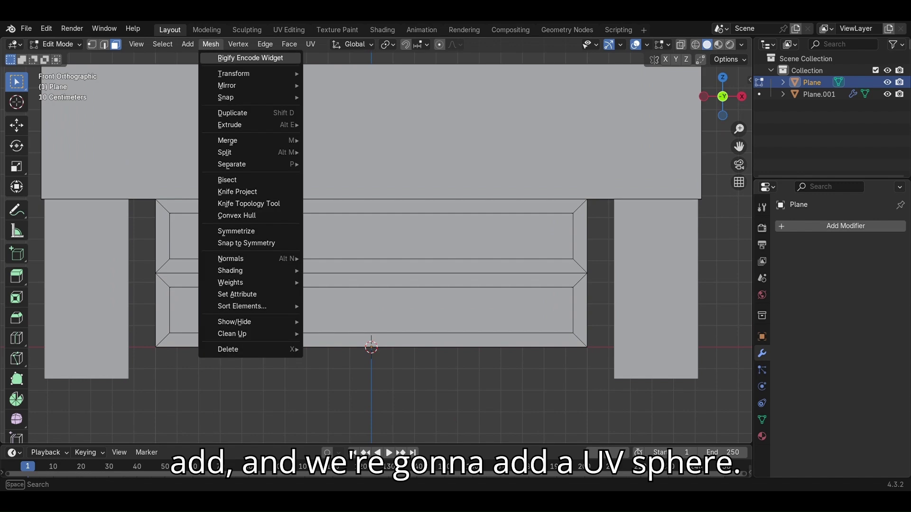
{"action": "left_click", "coordinate": [187, 44]}
{"action": "left_click", "coordinate": [213, 93]}
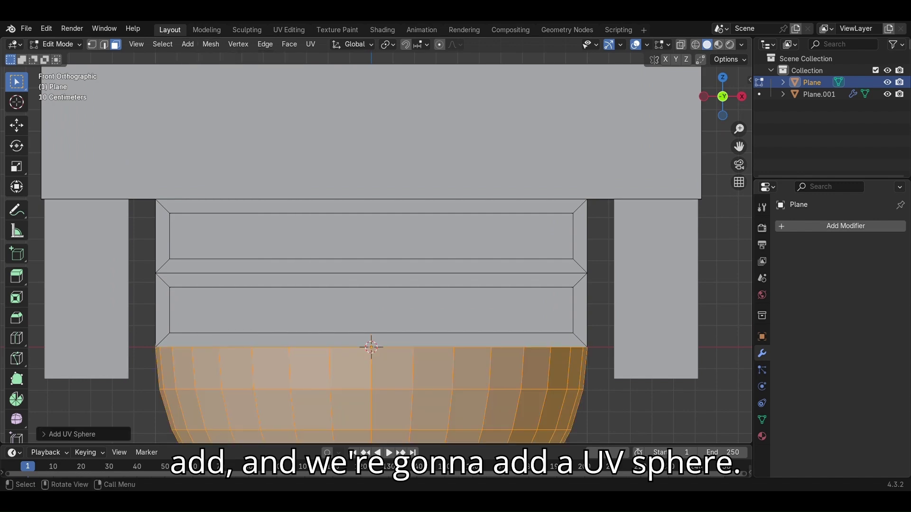
Scale the UV sphere down uniformly in two passes until it is the size of a small drawer knob
{"action": "scroll", "coordinate": [375, 266], "scroll_direction": "down", "scroll_amount": 8}
{"action": "scroll", "coordinate": [375, 256], "scroll_direction": "up", "scroll_amount": 2}
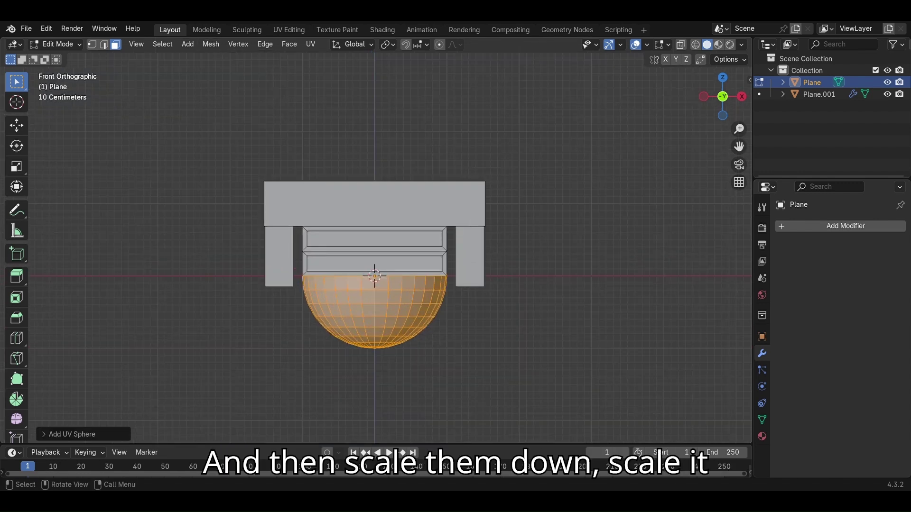
{"action": "key", "text": "s"}
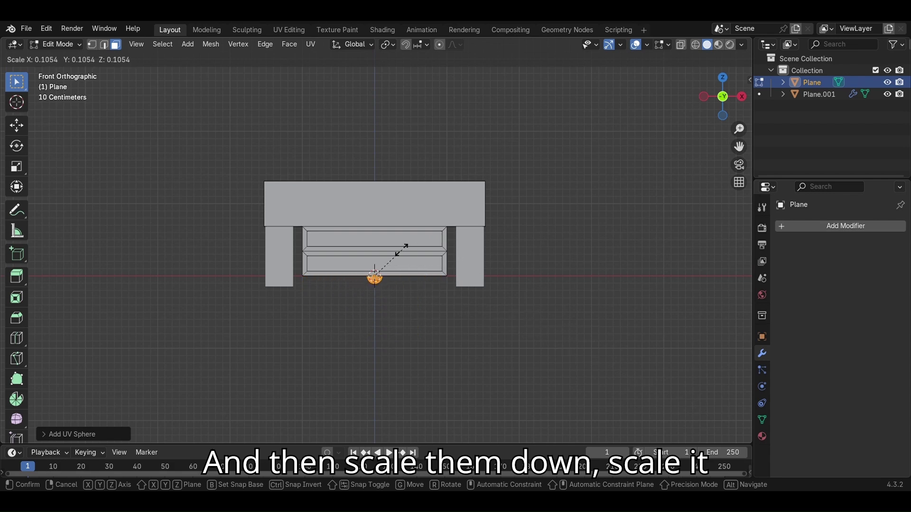
{"action": "left_click", "coordinate": [387, 260]}
{"action": "scroll", "coordinate": [380, 263], "scroll_direction": "up", "scroll_amount": 7}
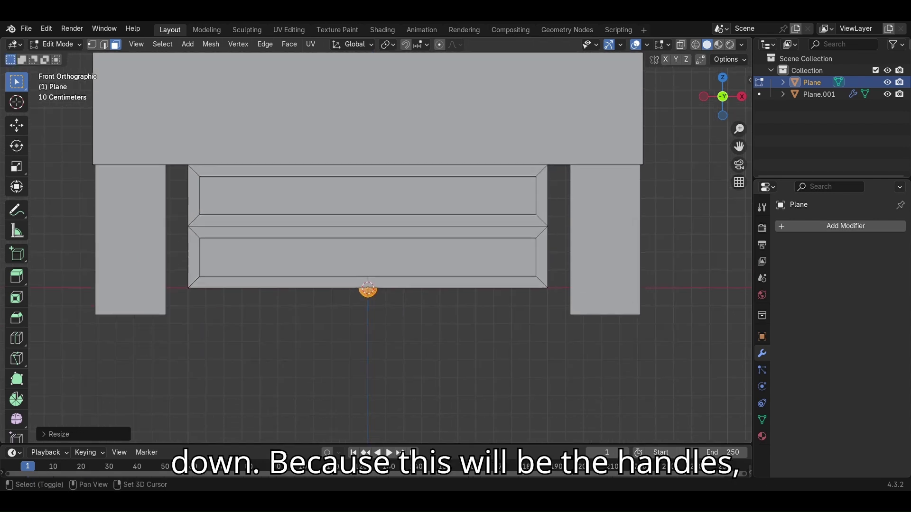
{"action": "key", "text": "s"}
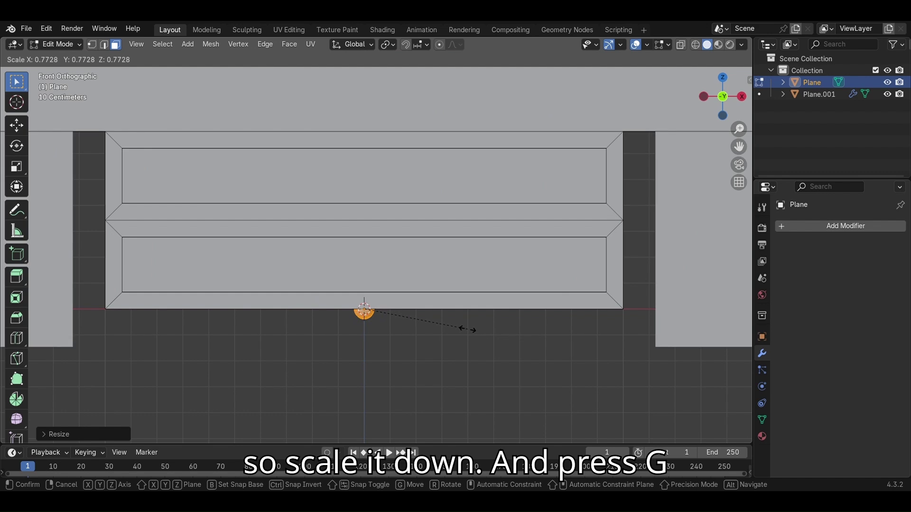
{"action": "left_click", "coordinate": [468, 331]}
Raise the knob along Z to the lower drawer's level and move it about 1.3 m along negative Y to the drawer front
{"action": "key", "text": "g"}
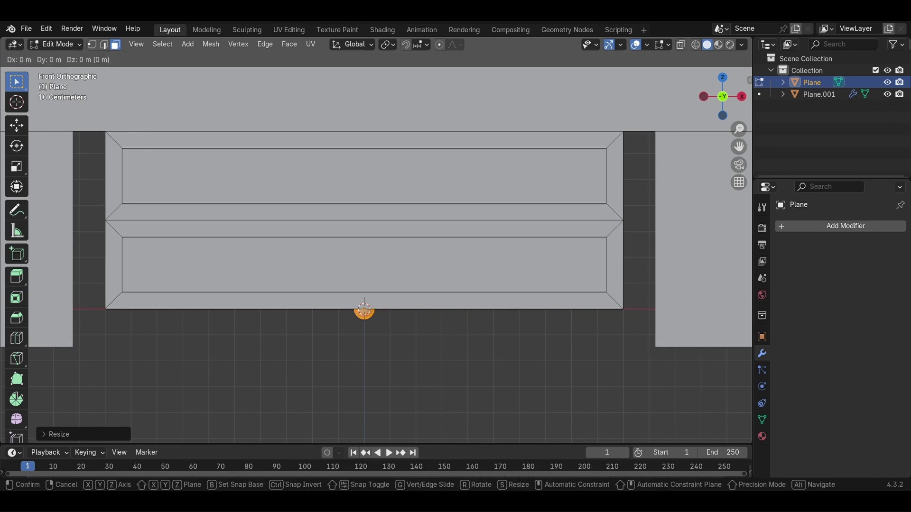
{"action": "key", "text": "z"}
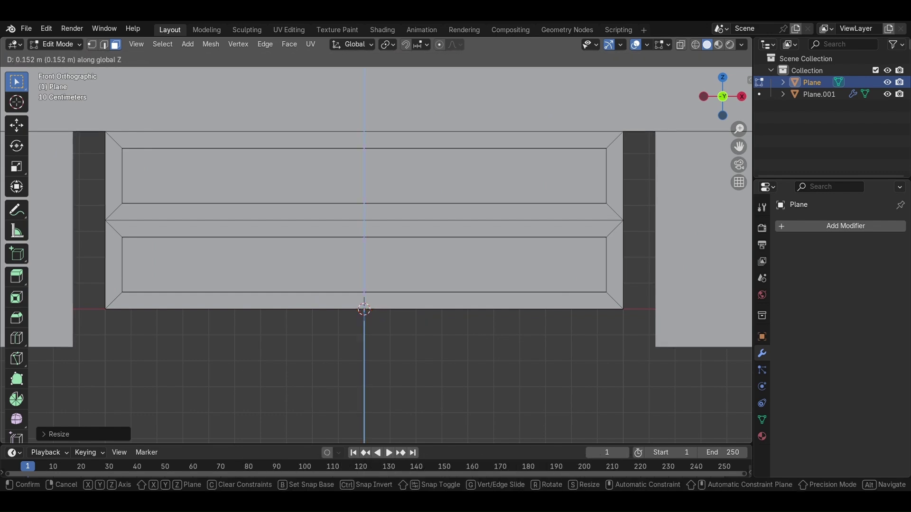
{"action": "key", "text": "Return"}
{"action": "scroll", "coordinate": [377, 240], "scroll_direction": "down", "scroll_amount": 3}
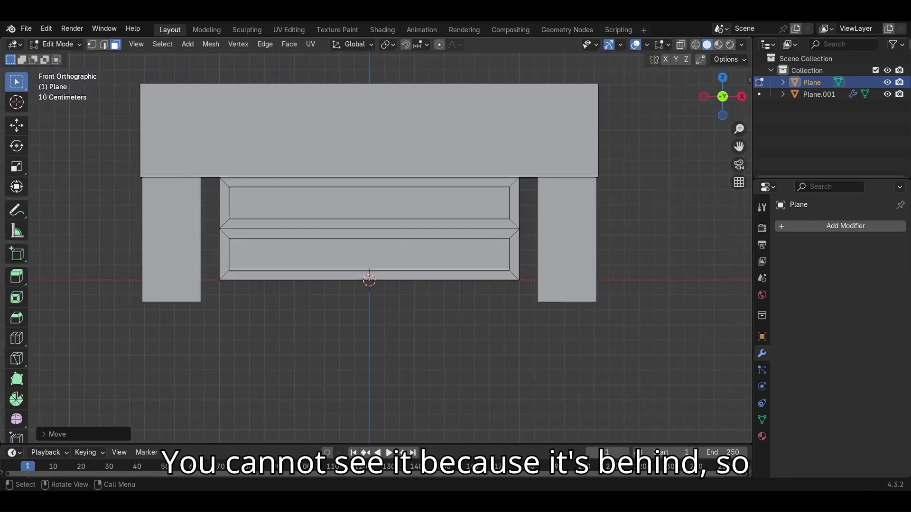
{"action": "middle_click_drag", "start_coordinate": [370, 256], "coordinate": [385, 266]}
{"action": "scroll", "coordinate": [451, 271], "scroll_direction": "down", "scroll_amount": 4}
{"action": "scroll", "coordinate": [420, 258], "scroll_direction": "up", "scroll_amount": 1}
{"action": "scroll", "coordinate": [419, 259], "scroll_direction": "down", "scroll_amount": 2}
{"action": "key", "text": "y"}
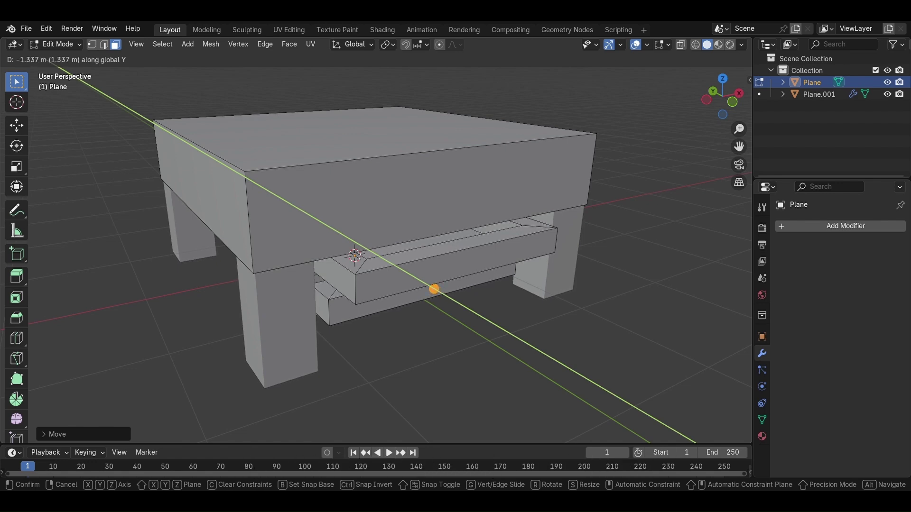
{"action": "key", "text": "Return"}
Fine-tune the knob's height along the Z axis so it sits on the front face of the lower drawer
{"action": "scroll", "coordinate": [375, 240], "scroll_direction": "up", "scroll_amount": 5}
{"action": "middle_click_drag", "start_coordinate": [376, 241], "coordinate": [469, 274]}
{"action": "scroll", "coordinate": [376, 241], "scroll_direction": "up", "scroll_amount": 3}
{"action": "scroll", "coordinate": [389, 249], "scroll_direction": "down", "scroll_amount": 5}
{"action": "key", "text": "g"}
{"action": "key", "text": "z"}
{"action": "key", "text": "Return"}
{"action": "scroll", "coordinate": [339, 250], "scroll_direction": "down", "scroll_amount": 2}
{"action": "scroll", "coordinate": [343, 266], "scroll_direction": "down", "scroll_amount": 3}
{"action": "scroll", "coordinate": [313, 249], "scroll_direction": "up", "scroll_amount": 2}
{"action": "scroll", "coordinate": [313, 249], "scroll_direction": "down", "scroll_amount": 3}
{"action": "scroll", "coordinate": [380, 259], "scroll_direction": "up", "scroll_amount": 3}
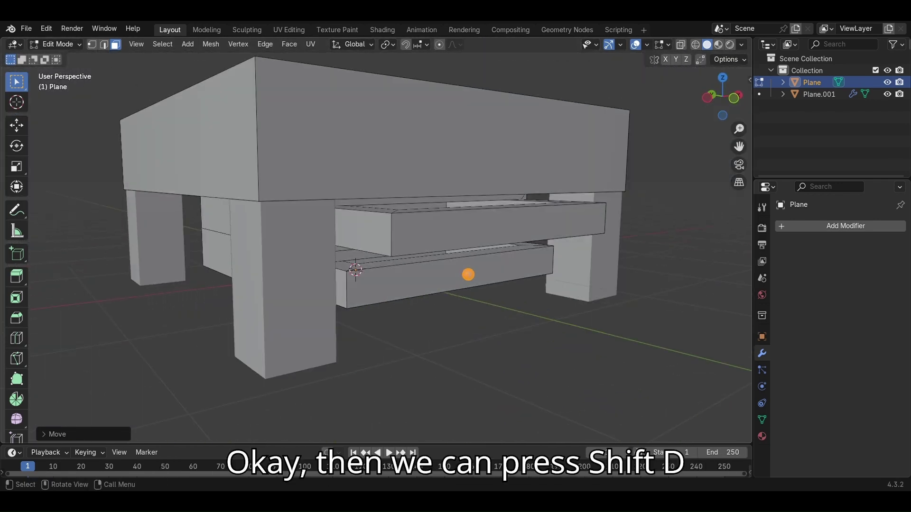
Duplicate the knob in place and, in the front view, raise the copy about 0.35 m along Z to the upper drawer
{"action": "key", "text": "shift+d"}
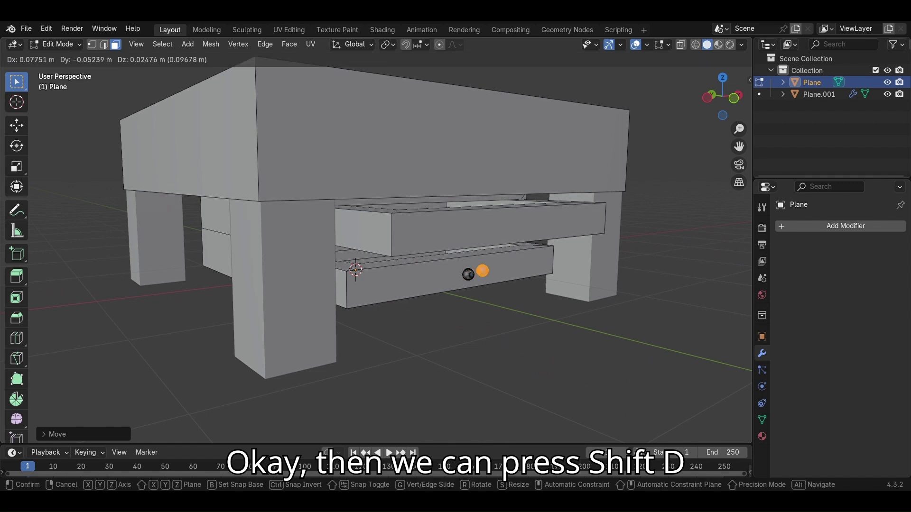
{"action": "right_click", "coordinate": [469, 274]}
{"action": "middle_click_drag", "start_coordinate": [469, 274], "coordinate": [369, 282]}
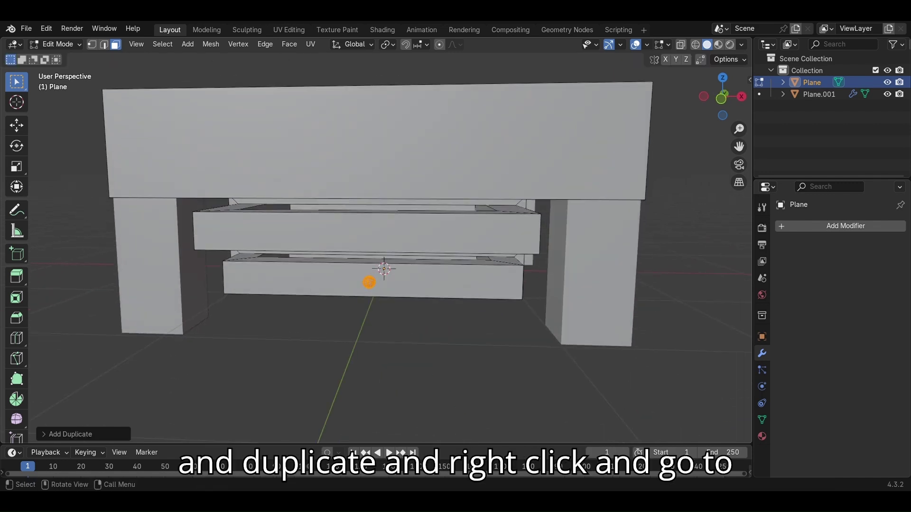
{"action": "key", "text": "1"}
{"action": "scroll", "coordinate": [377, 225], "scroll_direction": "up", "scroll_amount": 6}
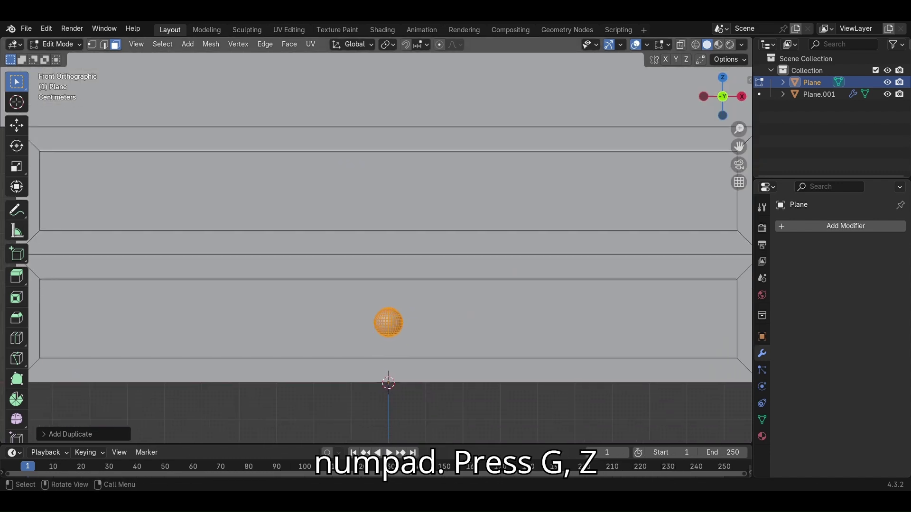
{"action": "key", "text": "g"}
{"action": "key", "text": "z"}
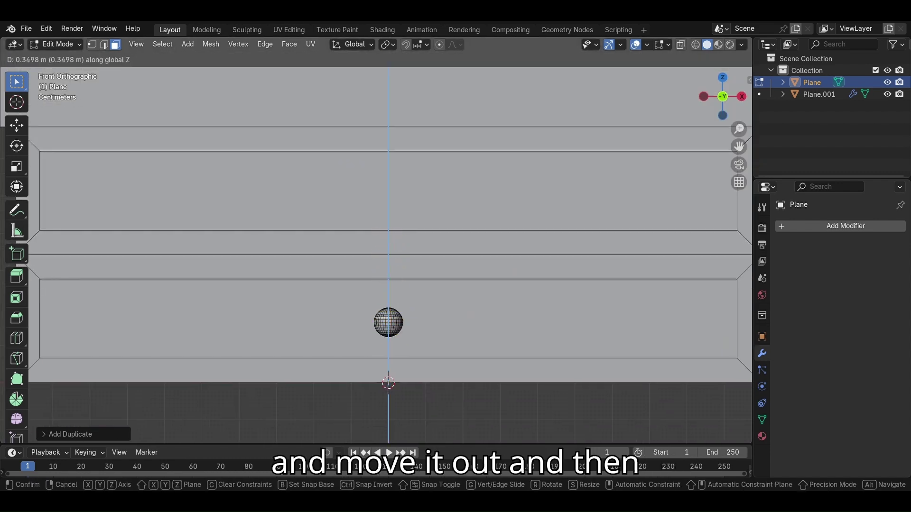
{"action": "left_click", "coordinate": [389, 266]}
Move the duplicated knob about 0.42 m along negative Y onto the front face of the upper drawer
{"action": "scroll", "coordinate": [389, 265], "scroll_direction": "down", "scroll_amount": 5}
{"action": "middle_click_drag", "start_coordinate": [389, 266], "coordinate": [453, 284]}
{"action": "key", "text": "g"}
{"action": "key", "text": "y"}
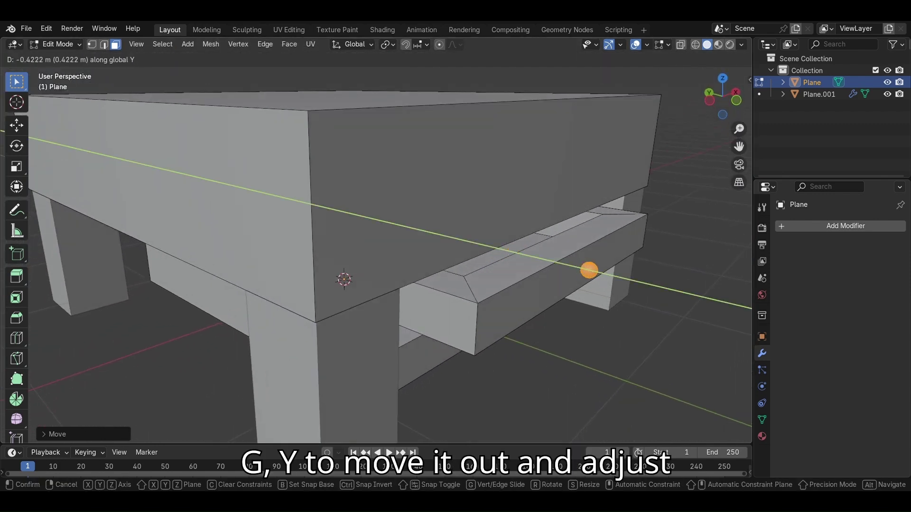
{"action": "left_click", "coordinate": [588, 270]}
Deselect the knob, return to Object Mode and clear the object selection
{"action": "key", "text": "alt+a"}
{"action": "scroll", "coordinate": [389, 256], "scroll_direction": "down", "scroll_amount": 4}
{"action": "middle_click_drag", "start_coordinate": [482, 254], "coordinate": [442, 246]}
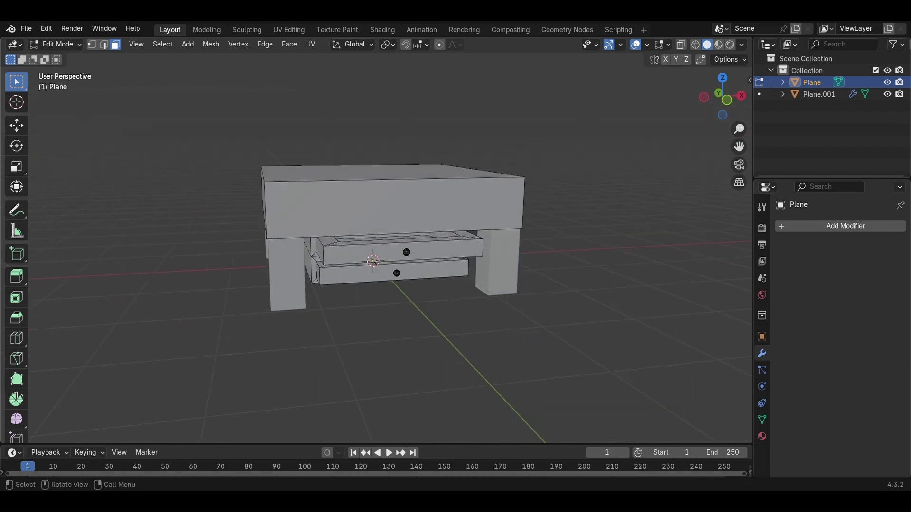
{"action": "left_click", "coordinate": [56, 44]}
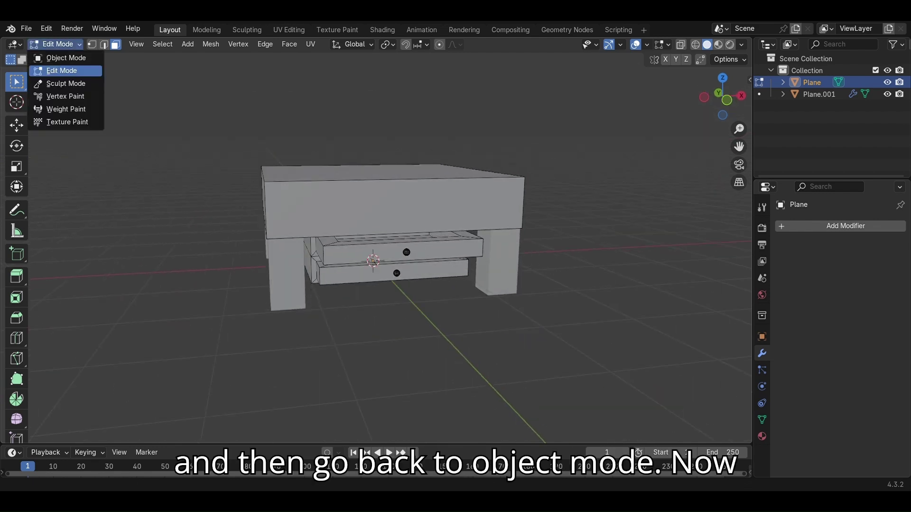
{"action": "left_click", "coordinate": [61, 58]}
{"action": "key", "text": "alt+a"}
{"action": "scroll", "coordinate": [389, 252], "scroll_direction": "down", "scroll_amount": 4}
{"action": "scroll", "coordinate": [389, 251], "scroll_direction": "up", "scroll_amount": 6}
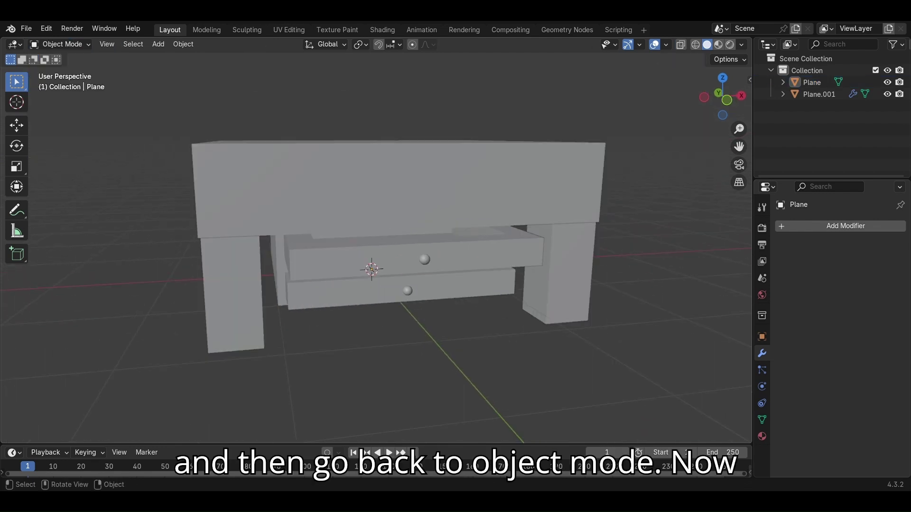
Add a Bevel modifier to the tabletop and drawers object and set its amount to 0.016 m
{"action": "left_click", "coordinate": [399, 189]}
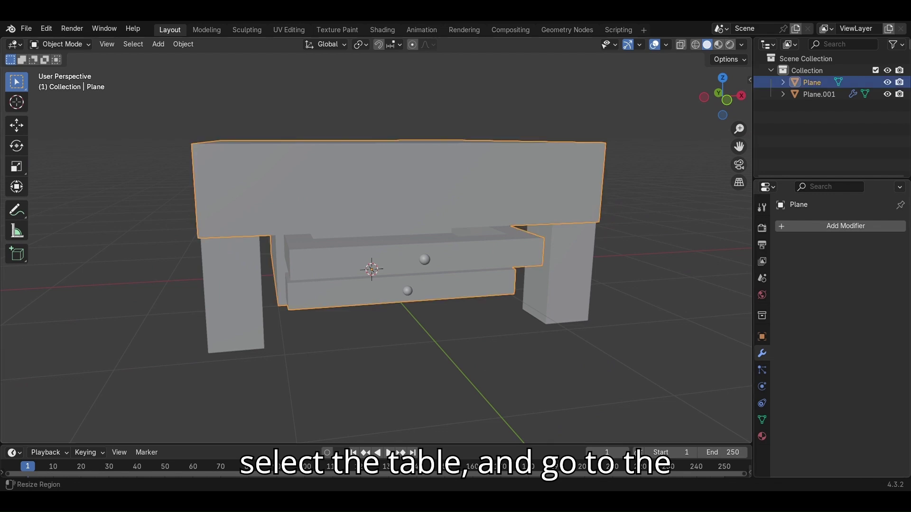
{"action": "left_click", "coordinate": [802, 226]}
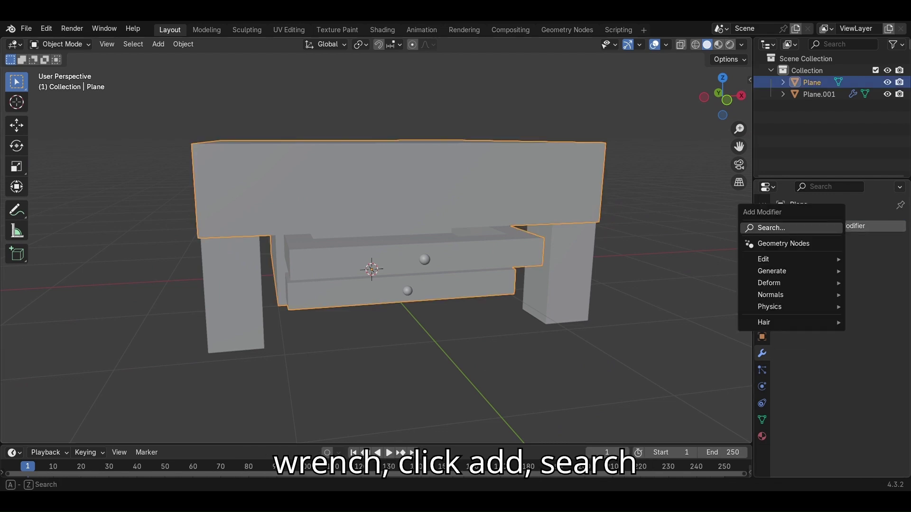
{"action": "left_click", "coordinate": [792, 228]}
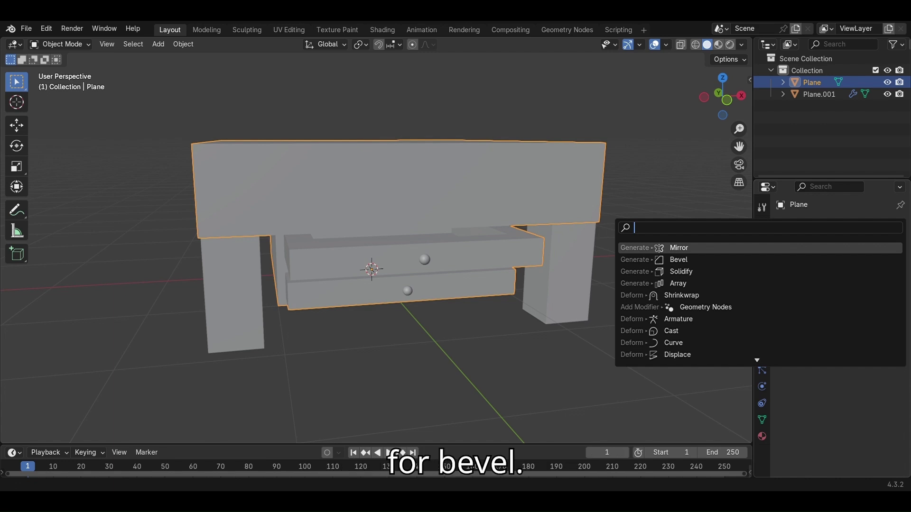
{"action": "type", "text": "be"}
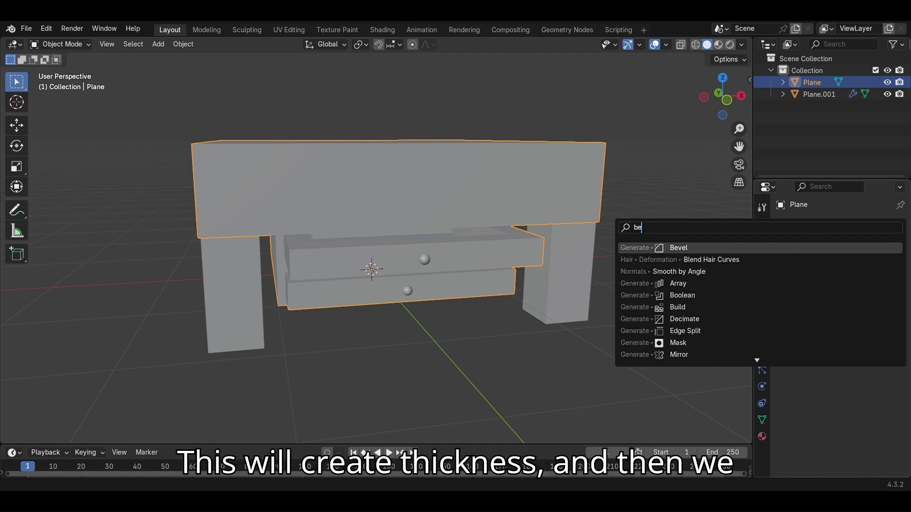
{"action": "key", "text": "Return"}
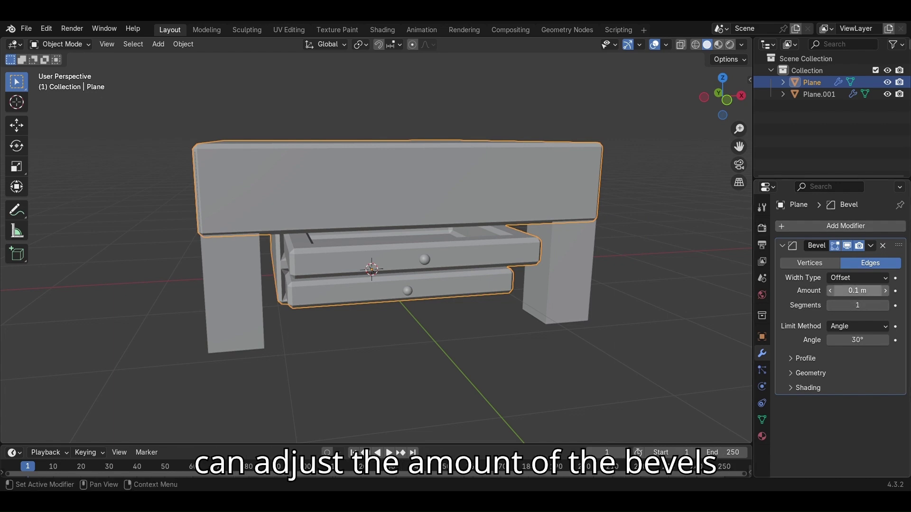
{"action": "left_click_drag", "start_coordinate": [858, 291], "coordinate": [846, 290]}
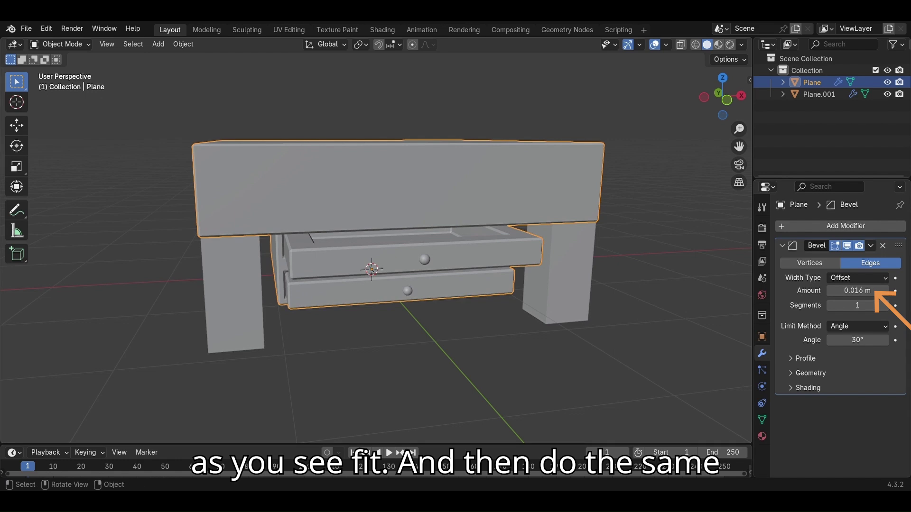
Add a Bevel modifier with an amount of 0.036 m to the mirrored legs, and deselect everything
{"action": "key", "text": "alt+a"}
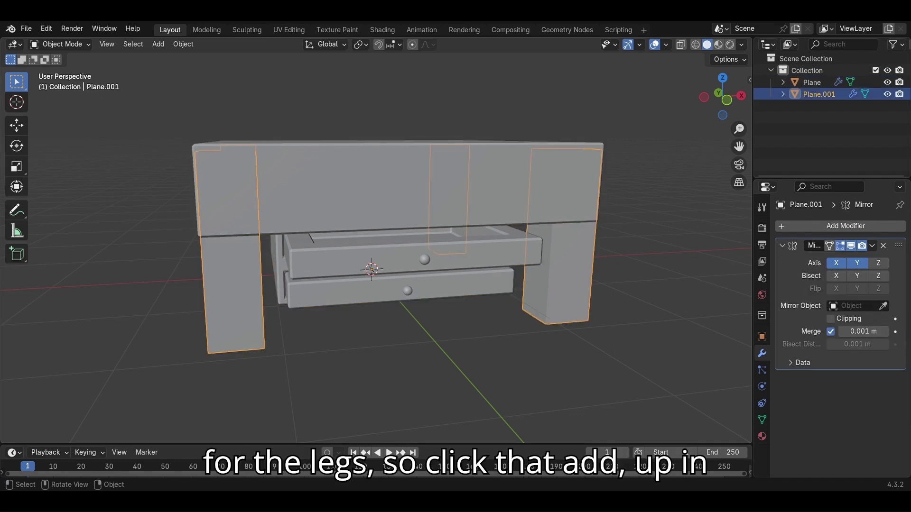
{"action": "key", "text": "shift+a"}
{"action": "type", "text": "beve"}
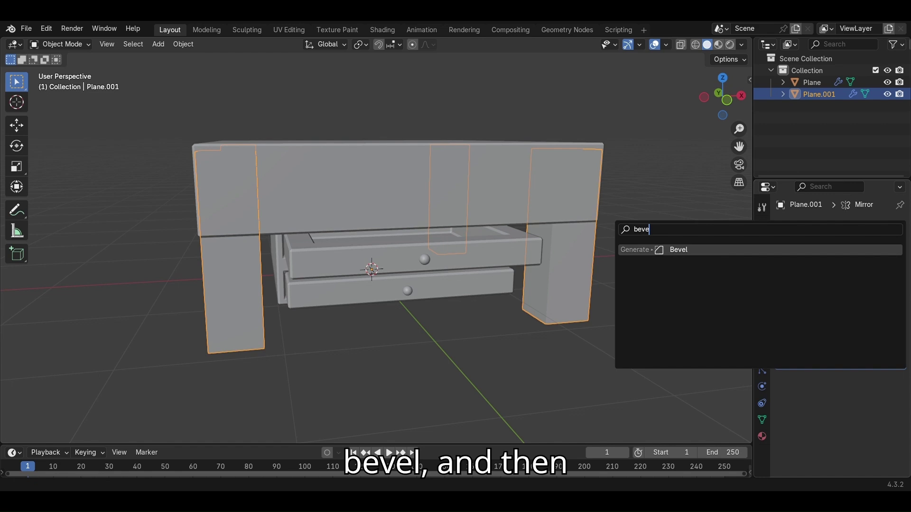
{"action": "key", "text": "Return"}
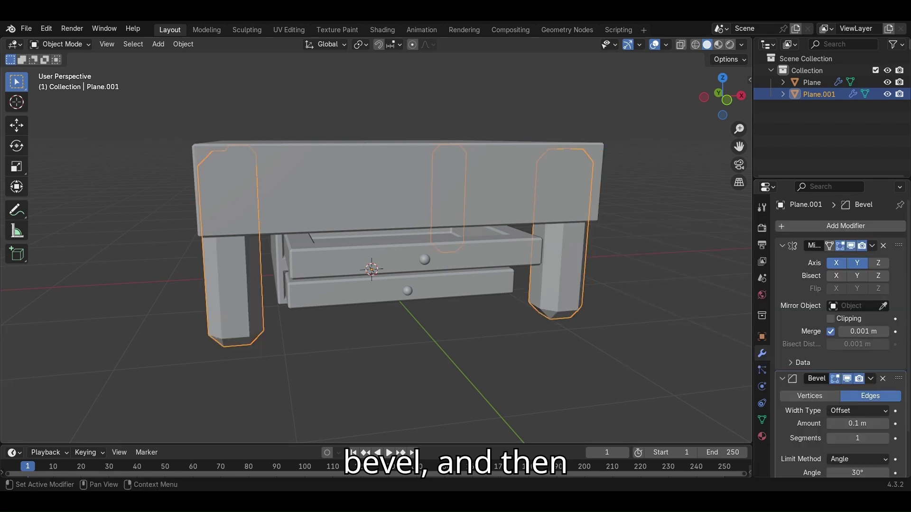
{"action": "left_click_drag", "start_coordinate": [857, 424], "coordinate": [828, 424]}
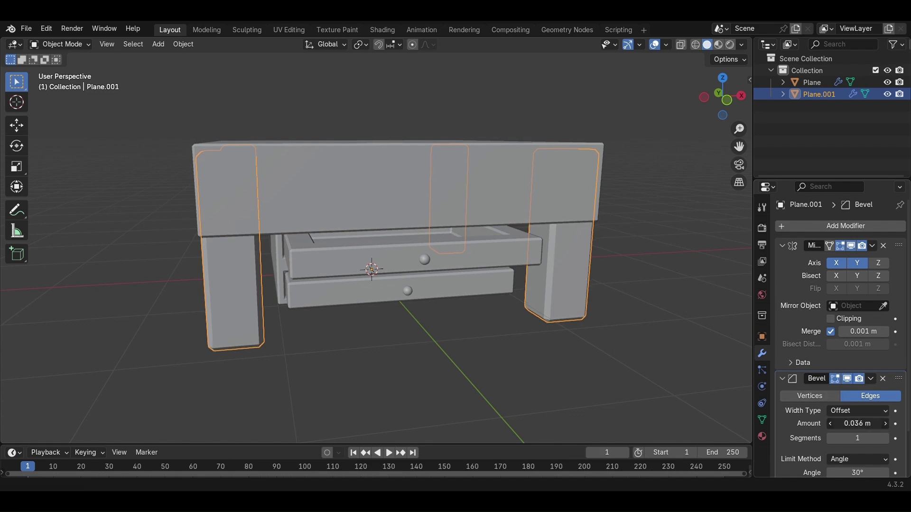
{"action": "key", "text": "alt+a"}
{"action": "scroll", "coordinate": [376, 241], "scroll_direction": "down", "scroll_amount": 5}
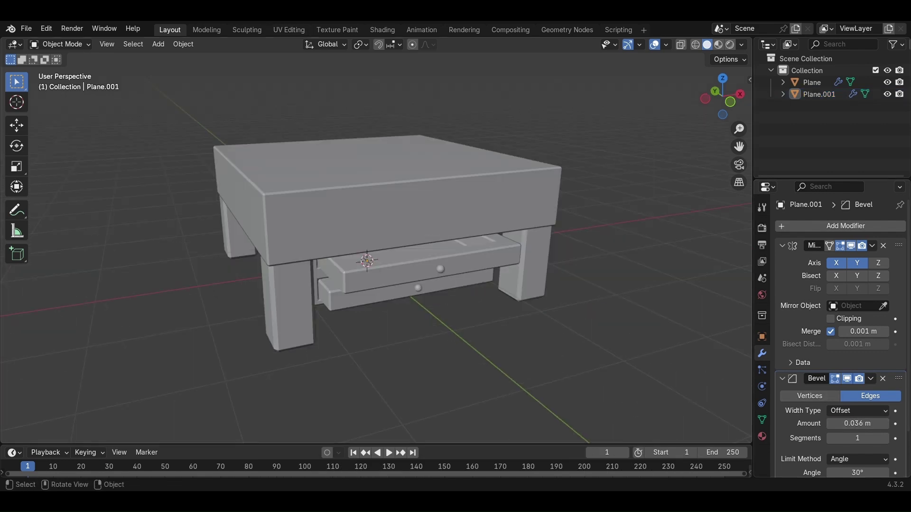